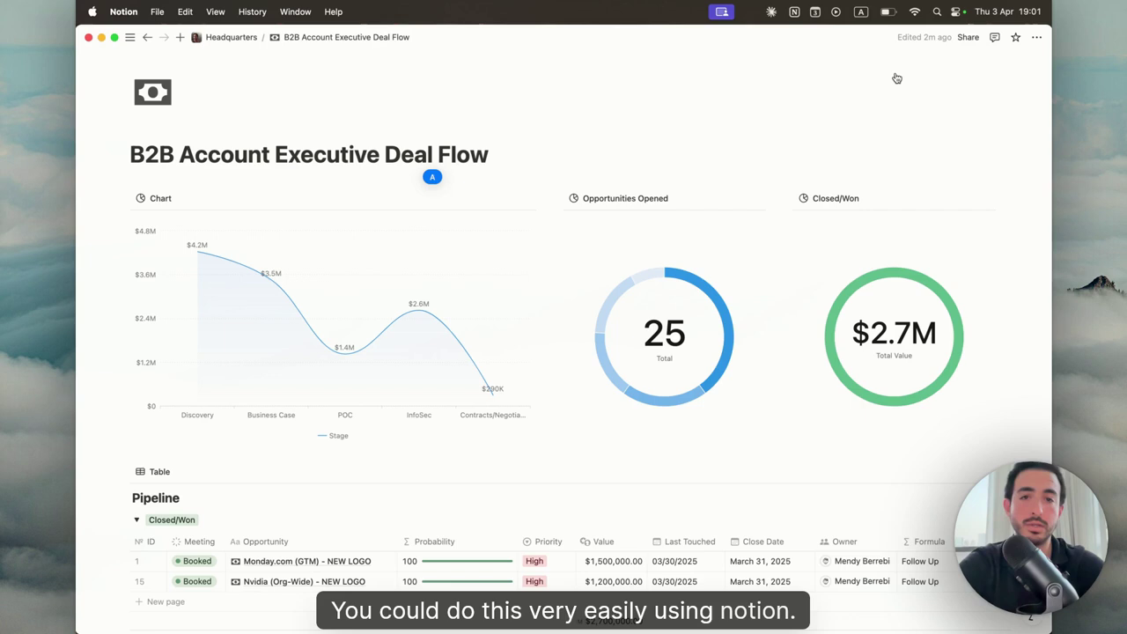
Look over the deal pipeline table's columns and rows.
click(396, 149)
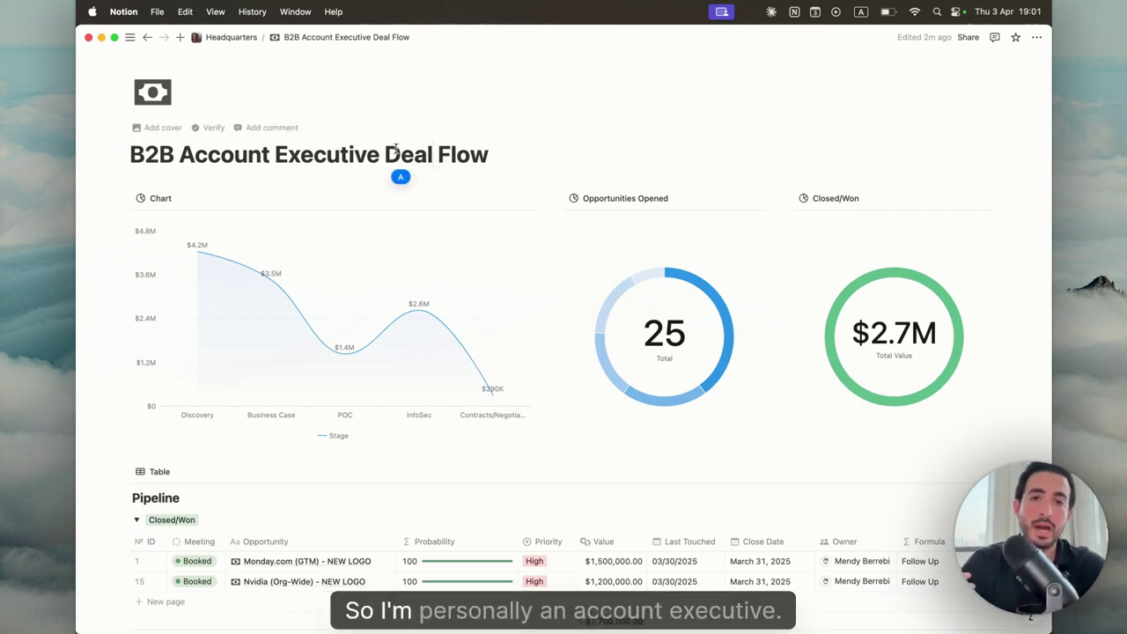
click(438, 165)
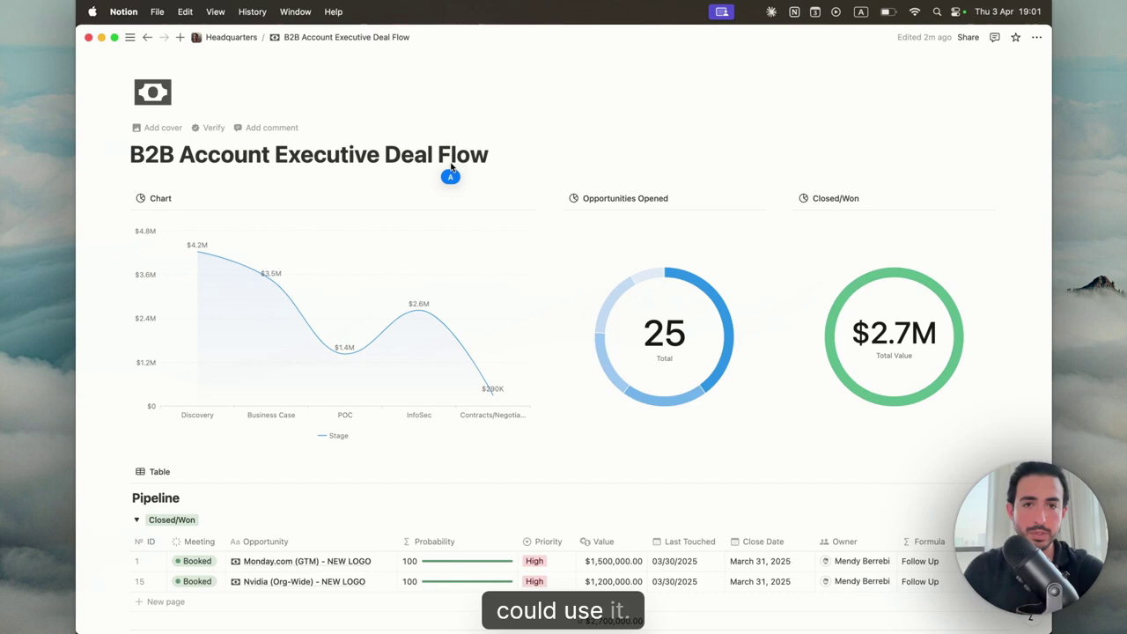
click(466, 162)
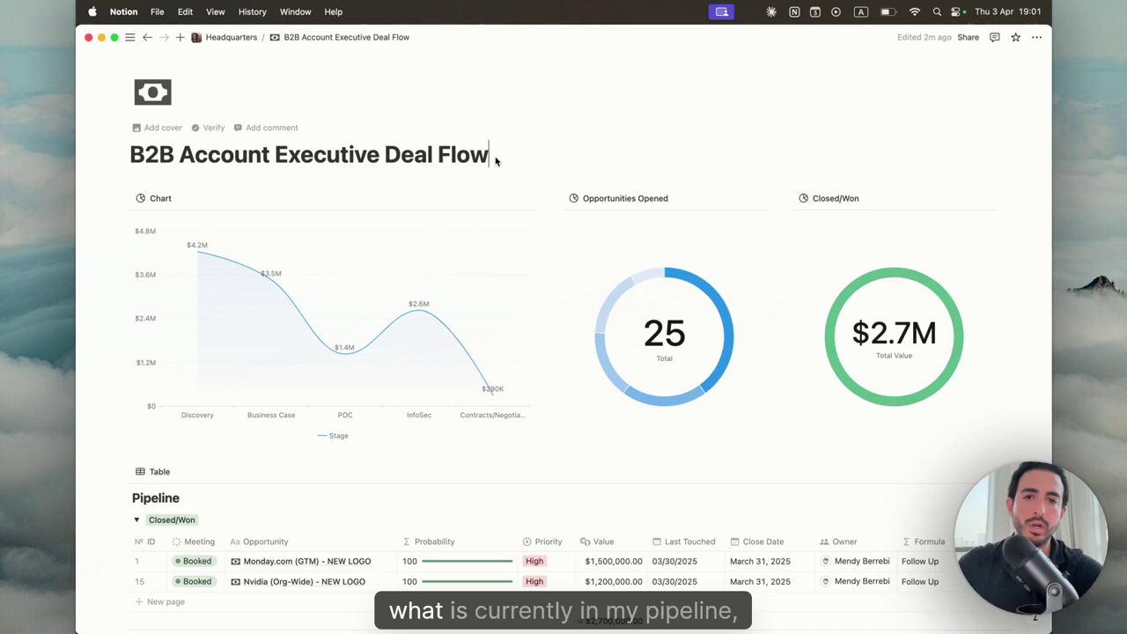
click(496, 156)
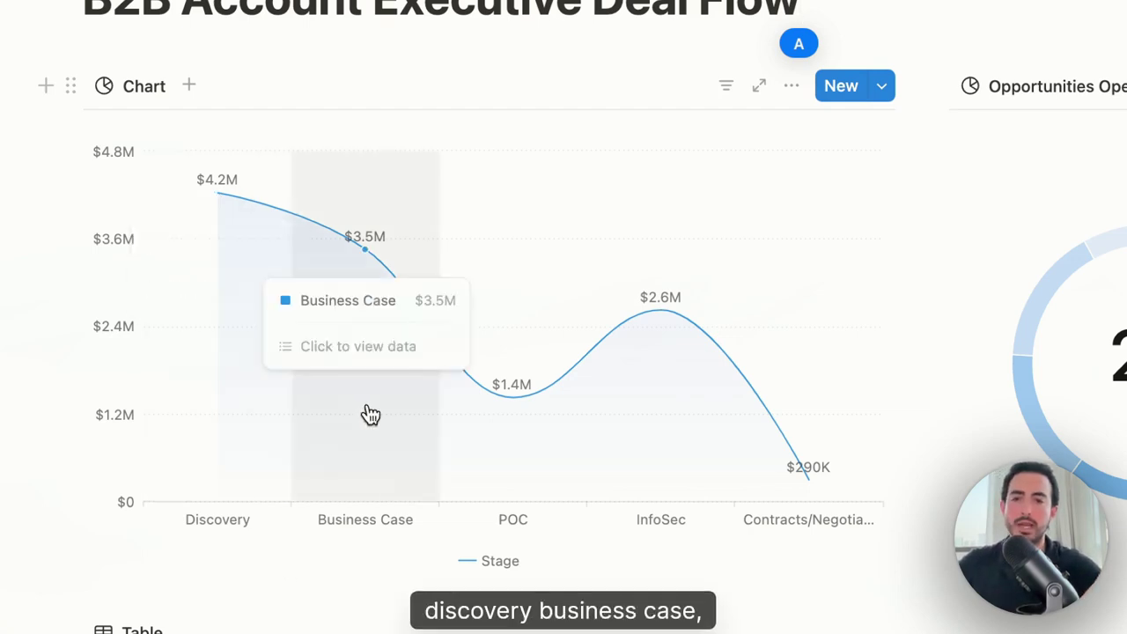
mouse_move(522, 428)
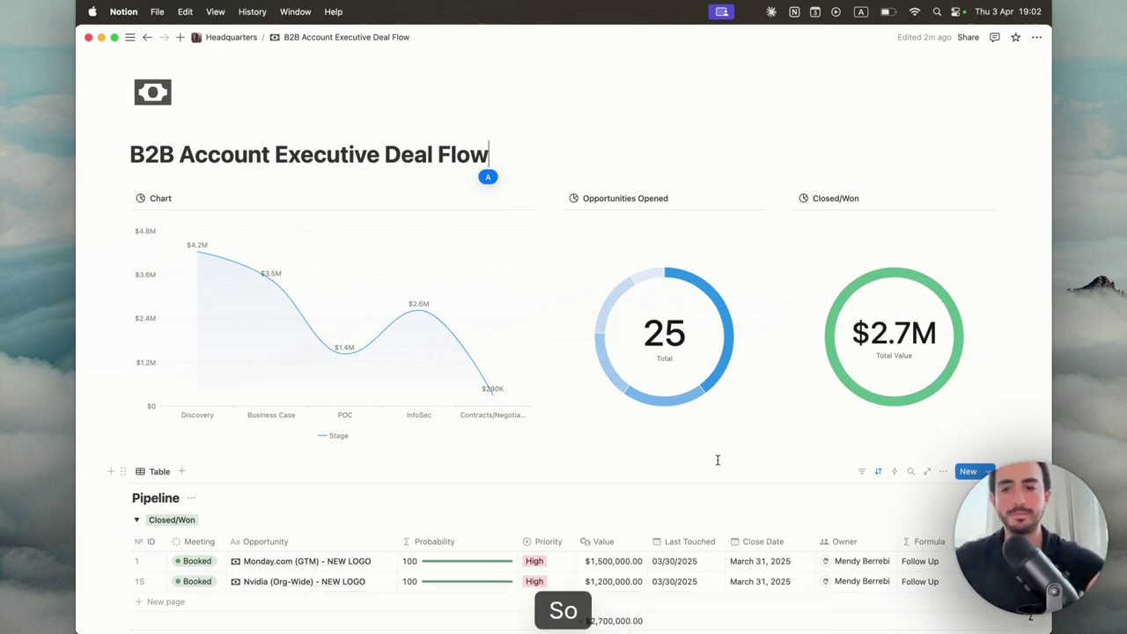
scroll(718, 460, down, 5)
scroll(718, 465, down, 5)
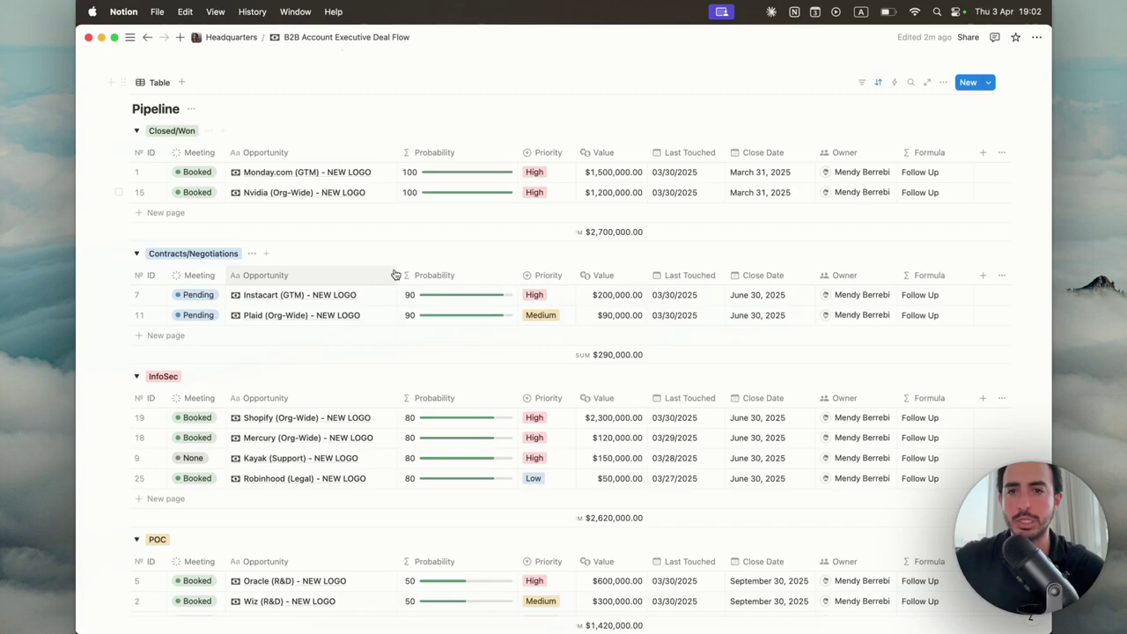
scroll(308, 273, down, 1)
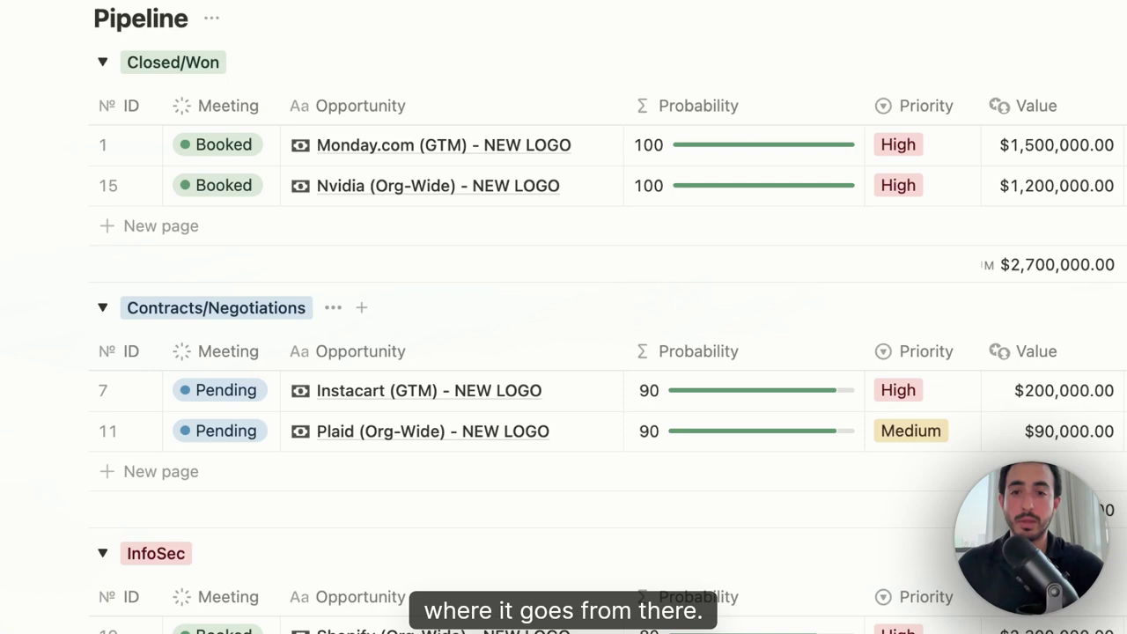
Collapse the Closed/Won deal group, scroll the pipeline, then expand Closed/Won again.
click(103, 61)
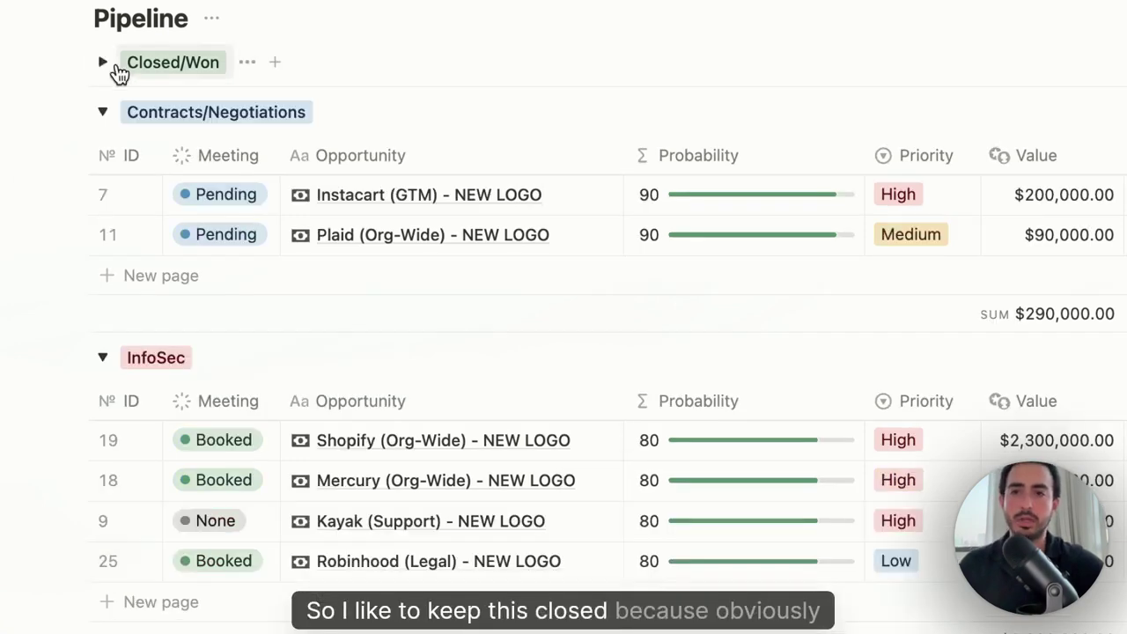
scroll(208, 164, down, 2)
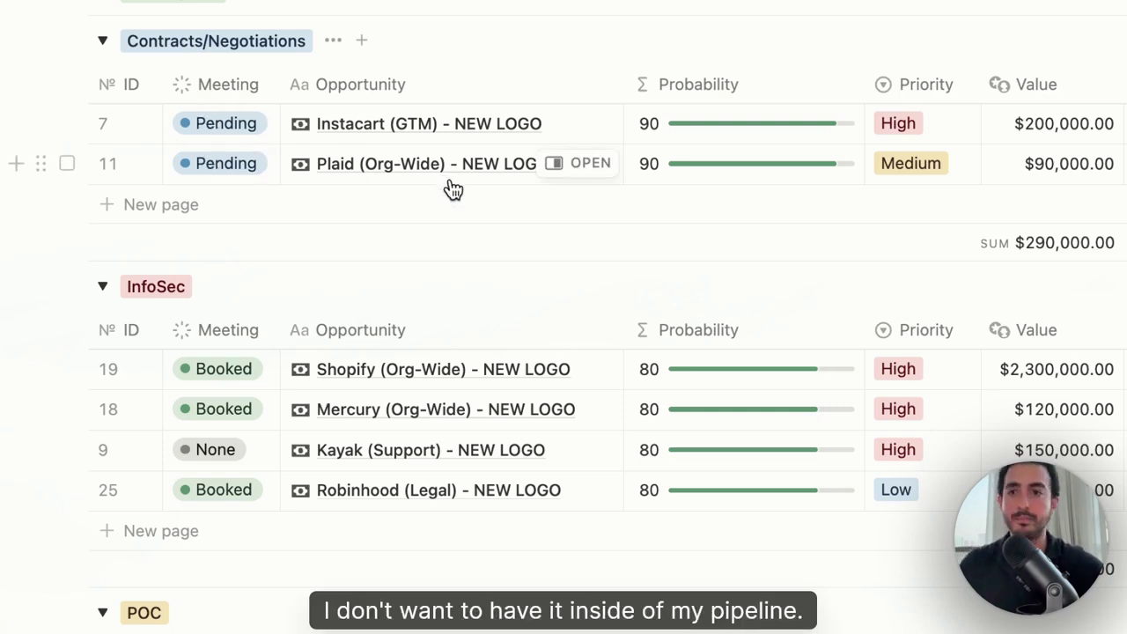
scroll(452, 189, up, 1)
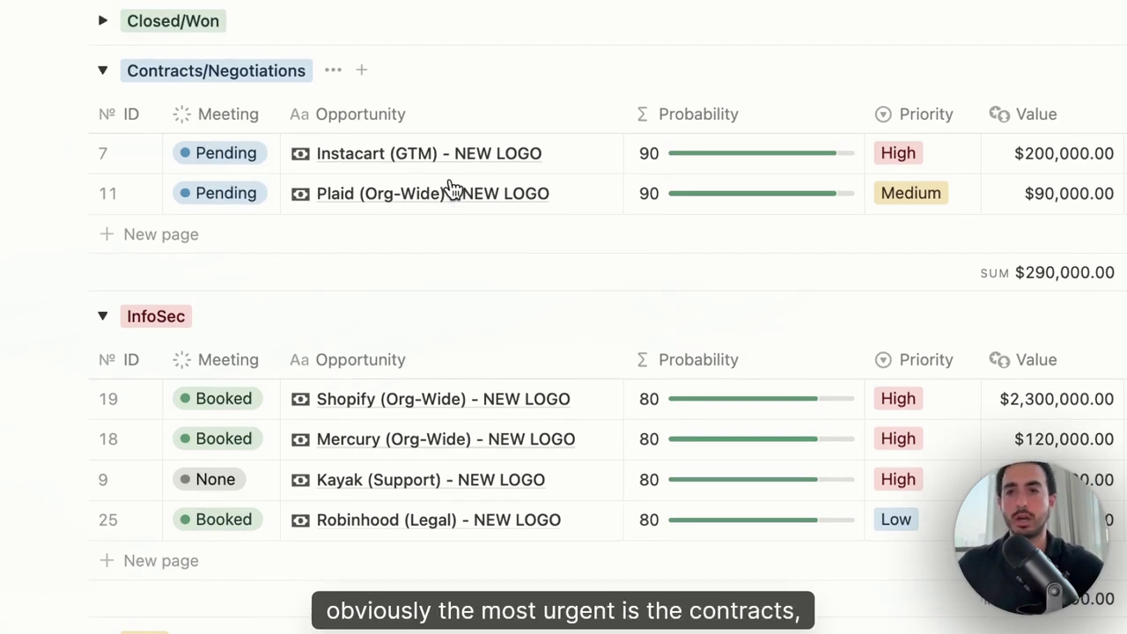
scroll(465, 294, down, 4)
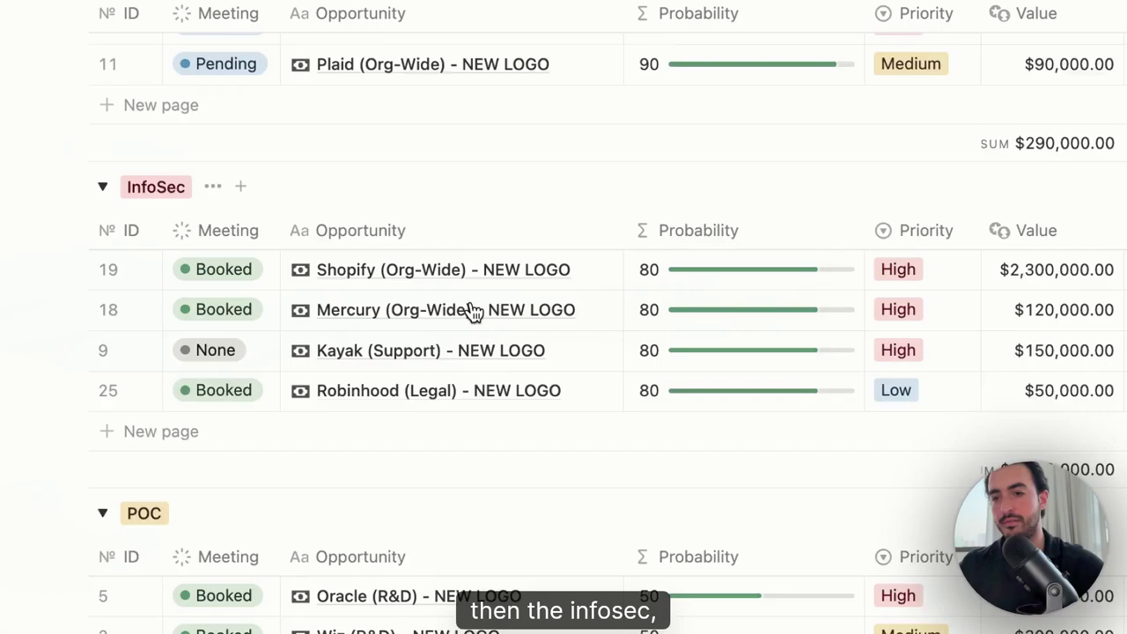
scroll(473, 312, down, 15)
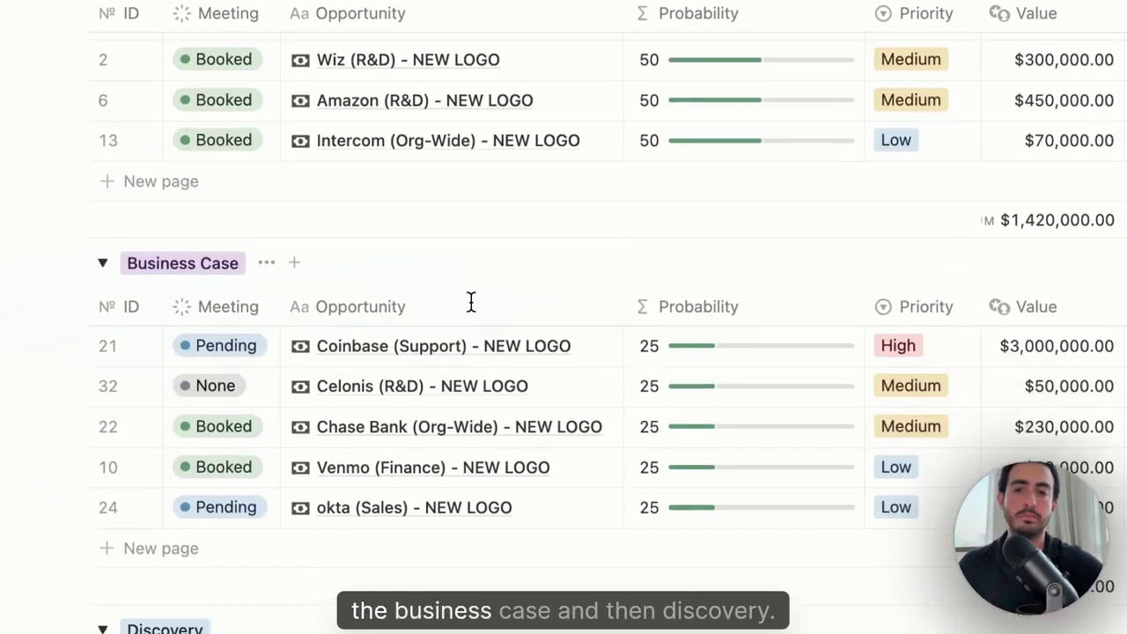
scroll(473, 309, down, 9)
scroll(521, 440, up, 5)
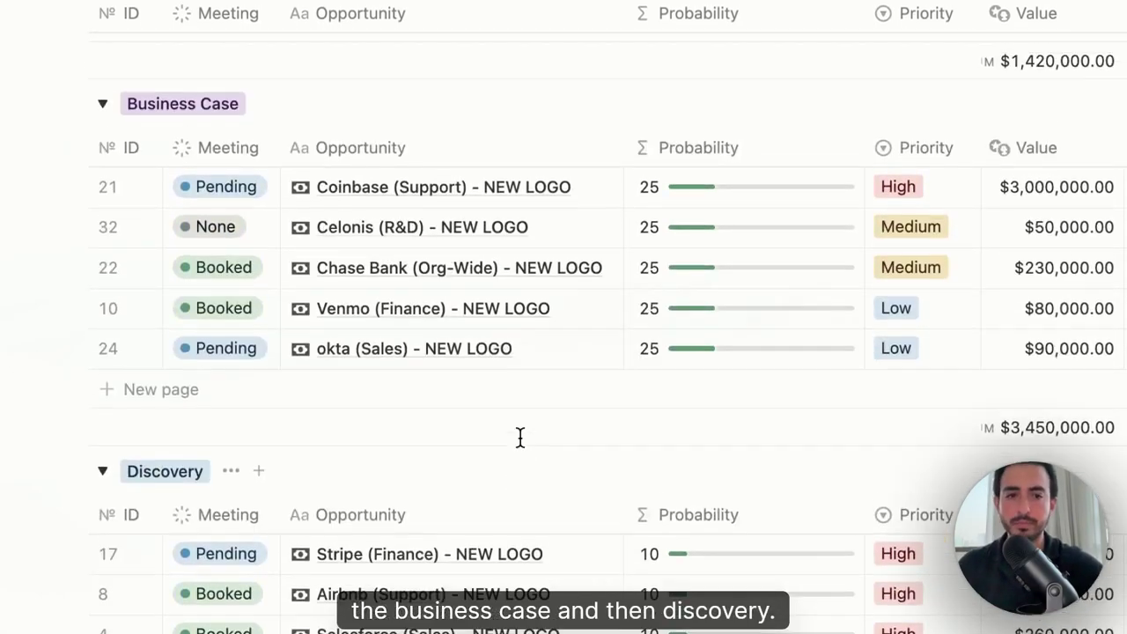
scroll(521, 444, up, 12)
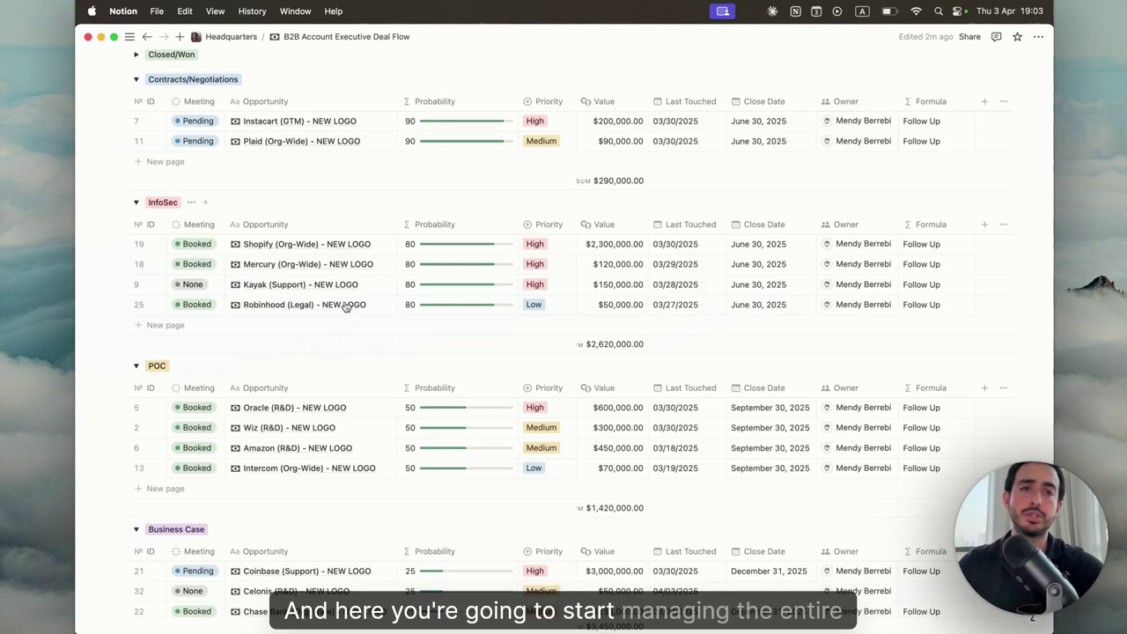
scroll(346, 306, up, 1)
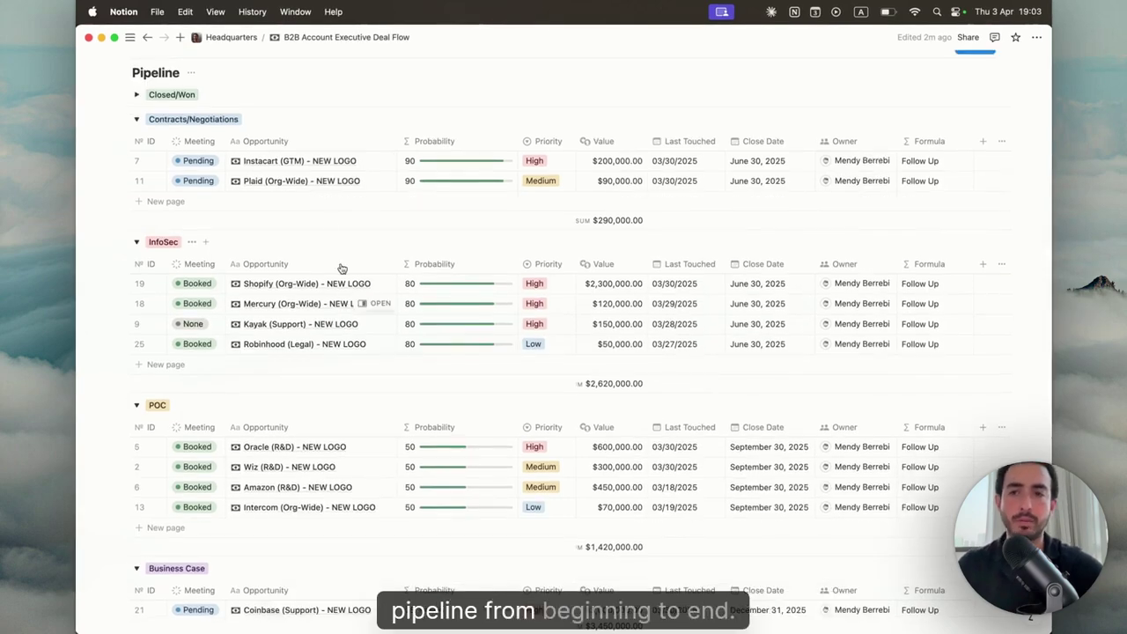
click(137, 94)
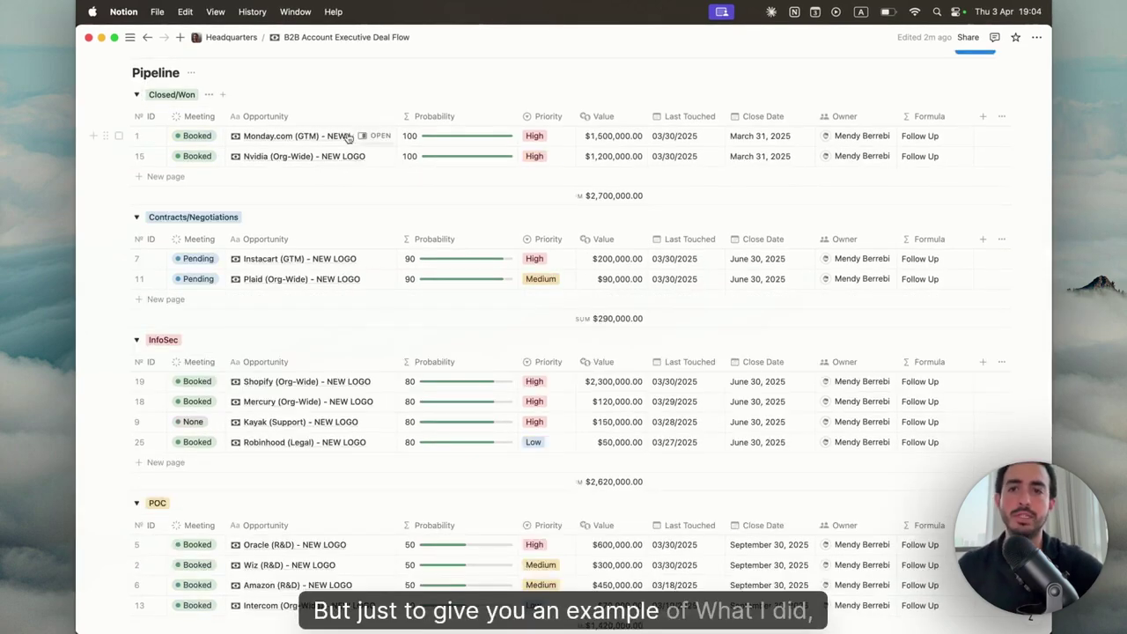
Open the Monday.com (GTM) - NEW LOGO deal in side peek and inspect its title parts.
click(376, 136)
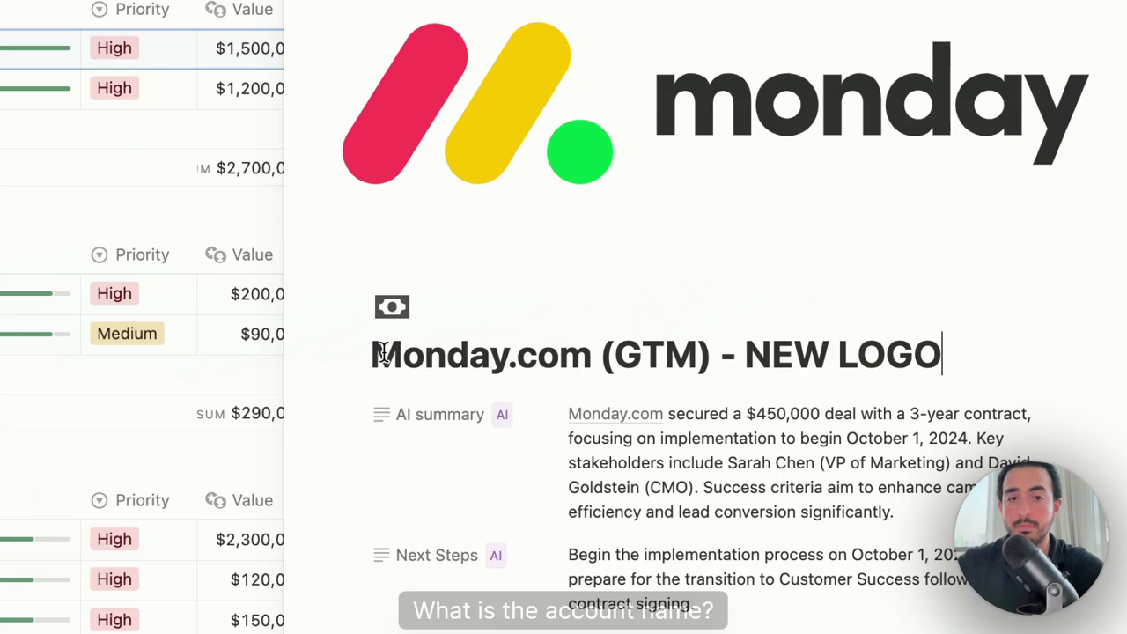
drag(382, 352, 999, 352)
click(602, 353)
click(694, 353)
click(999, 352)
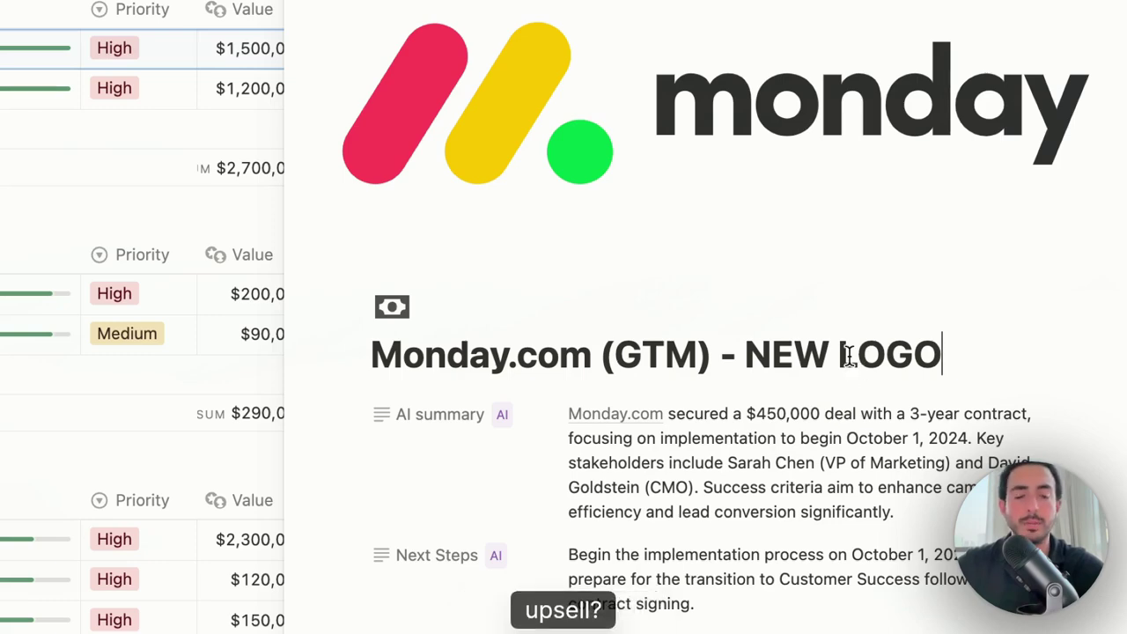
Copy the deal's Next Steps text and scroll through the rest of the record.
scroll(848, 355, down, 7)
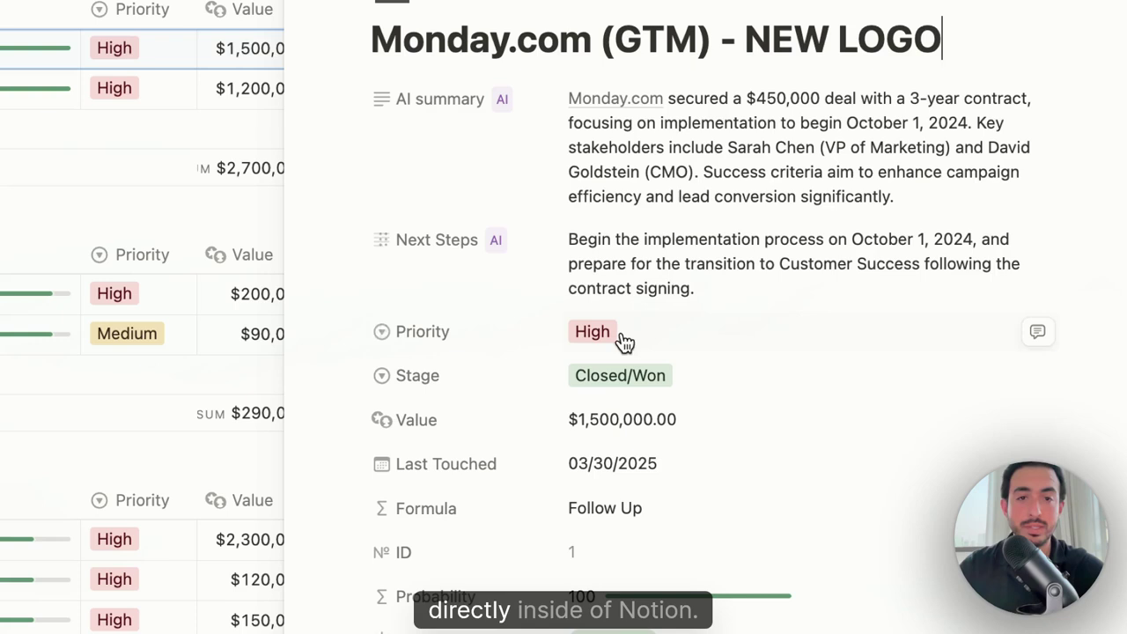
scroll(624, 355, down, 1)
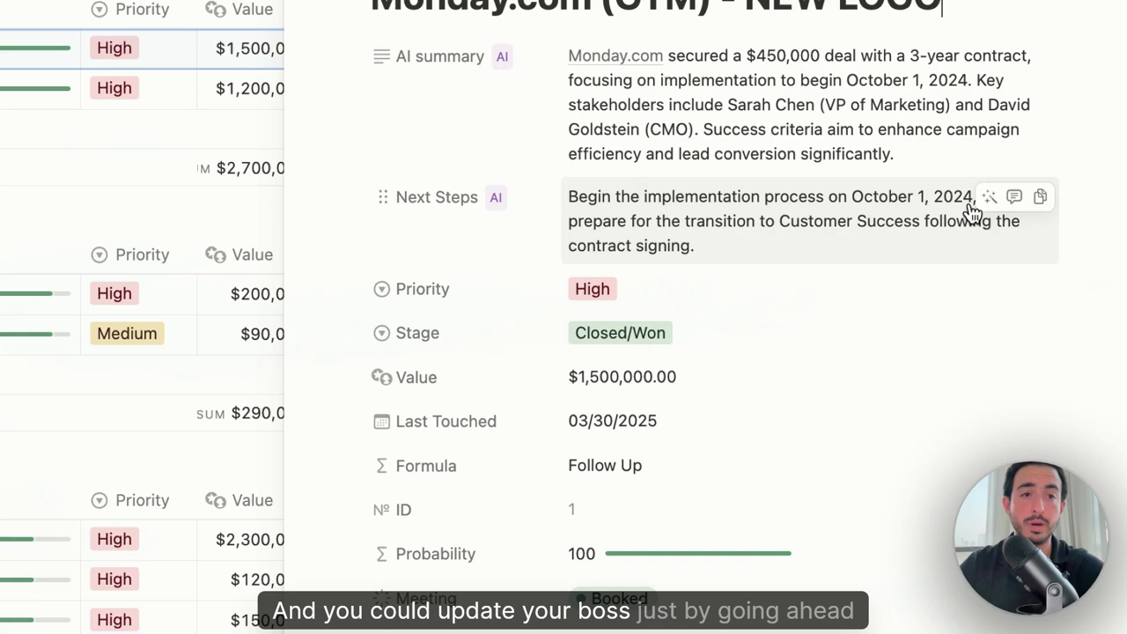
click(1040, 197)
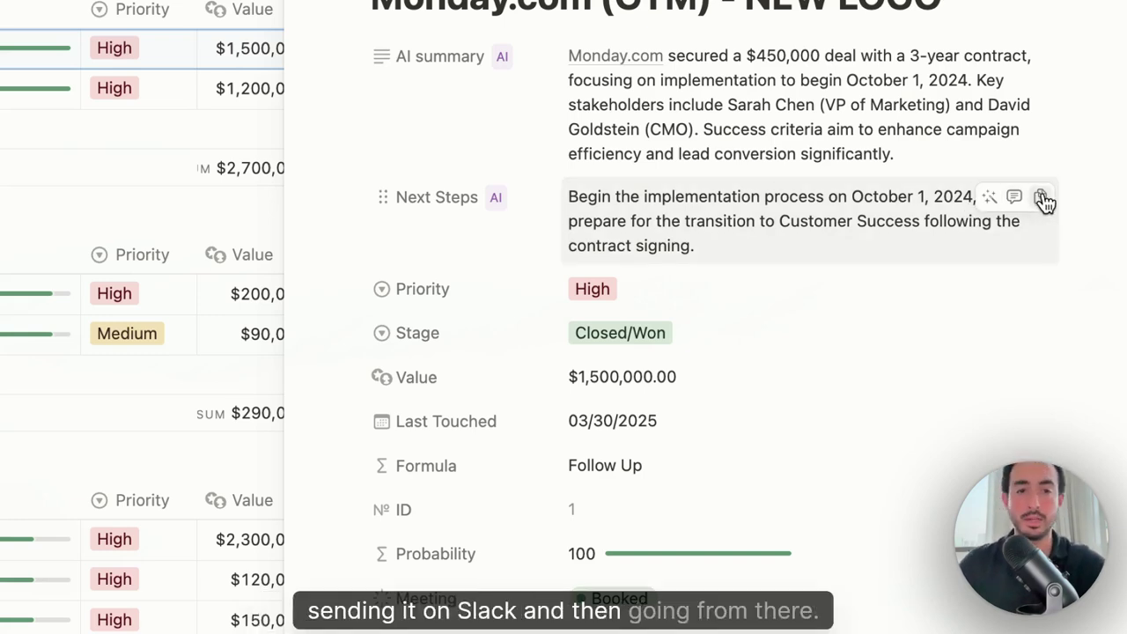
scroll(939, 483, down, 1)
scroll(940, 479, down, 1)
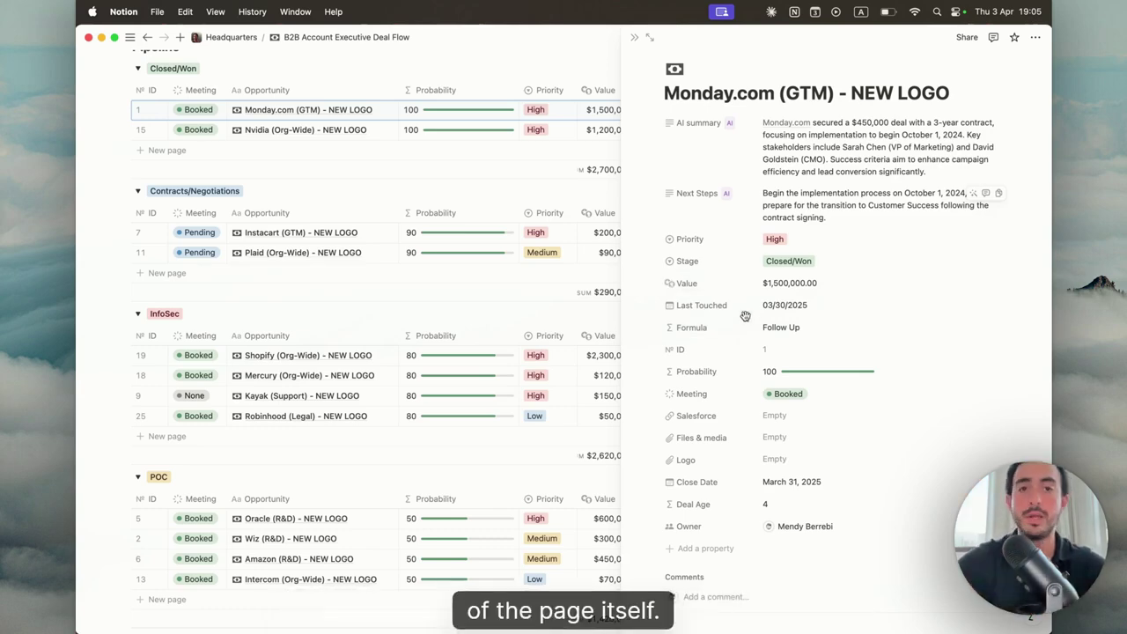
Close the Monday.com record and check its Meeting and Priority choices, keeping High priority.
click(634, 39)
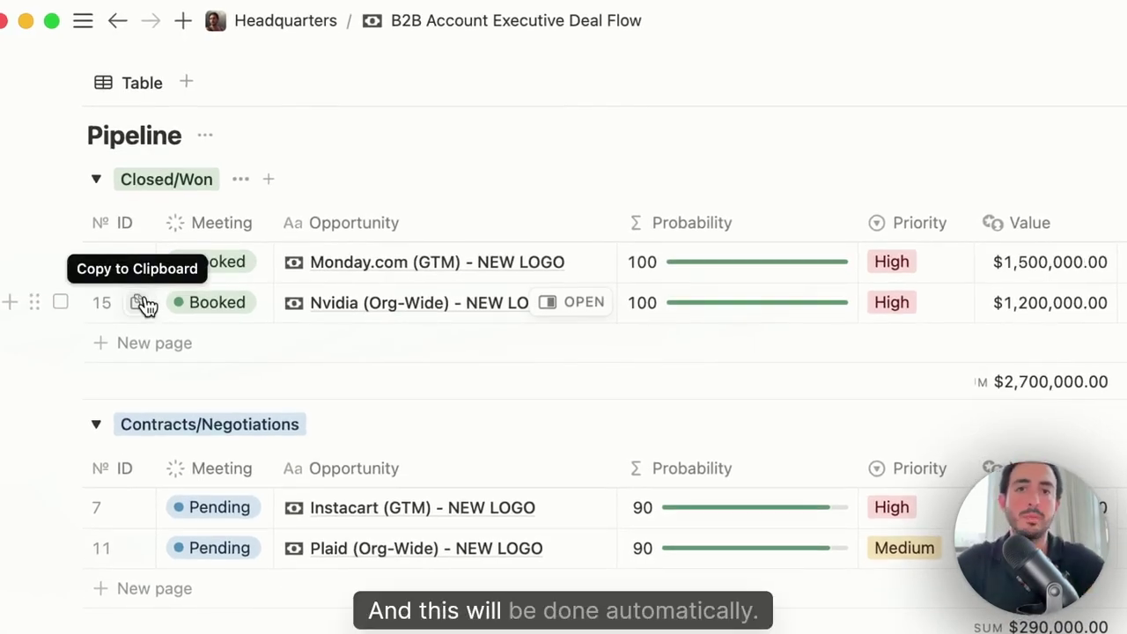
click(211, 261)
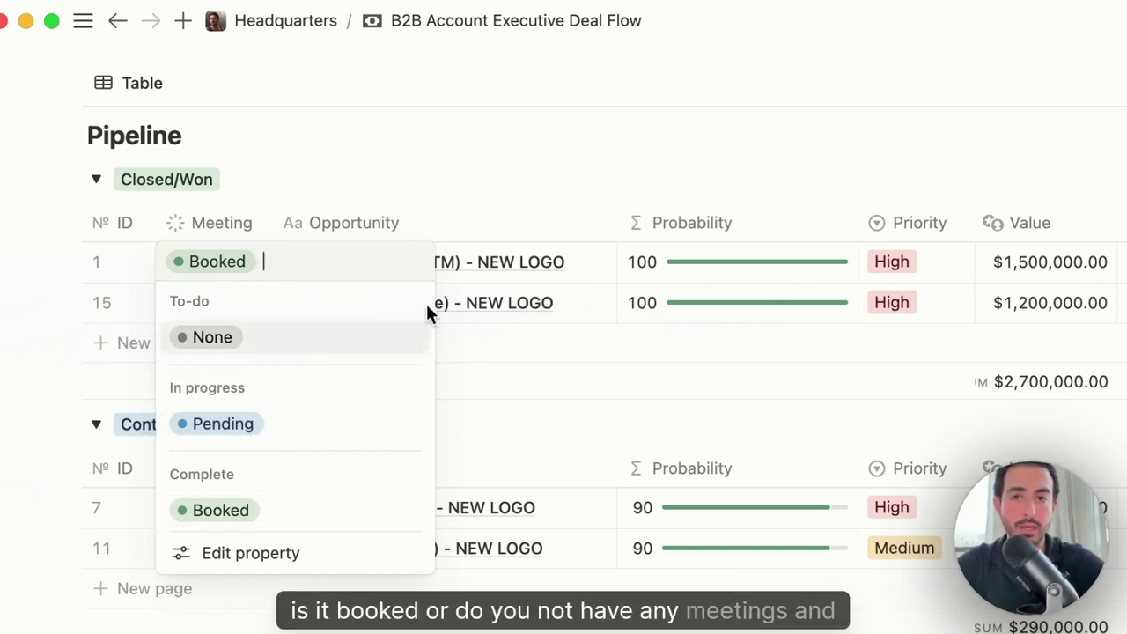
key(Escape)
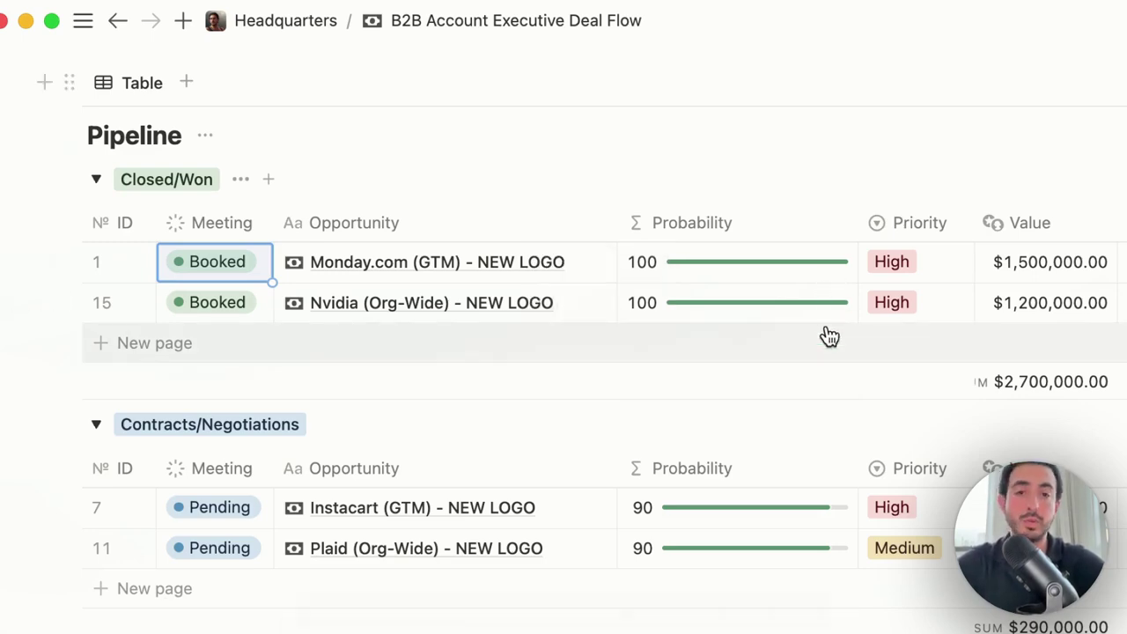
click(353, 173)
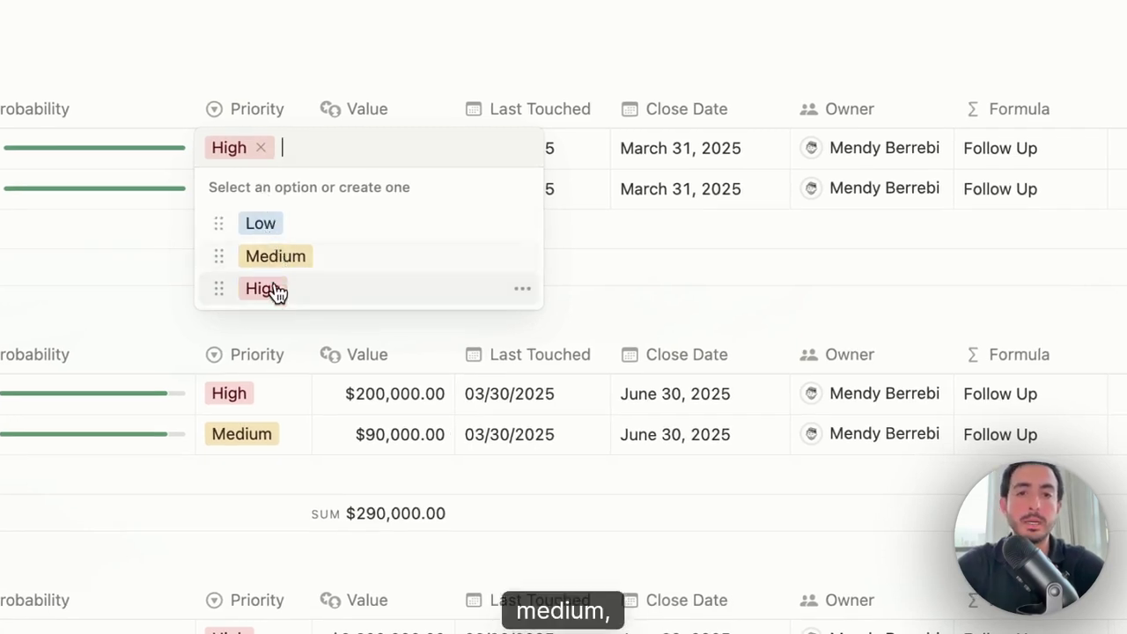
key(Escape)
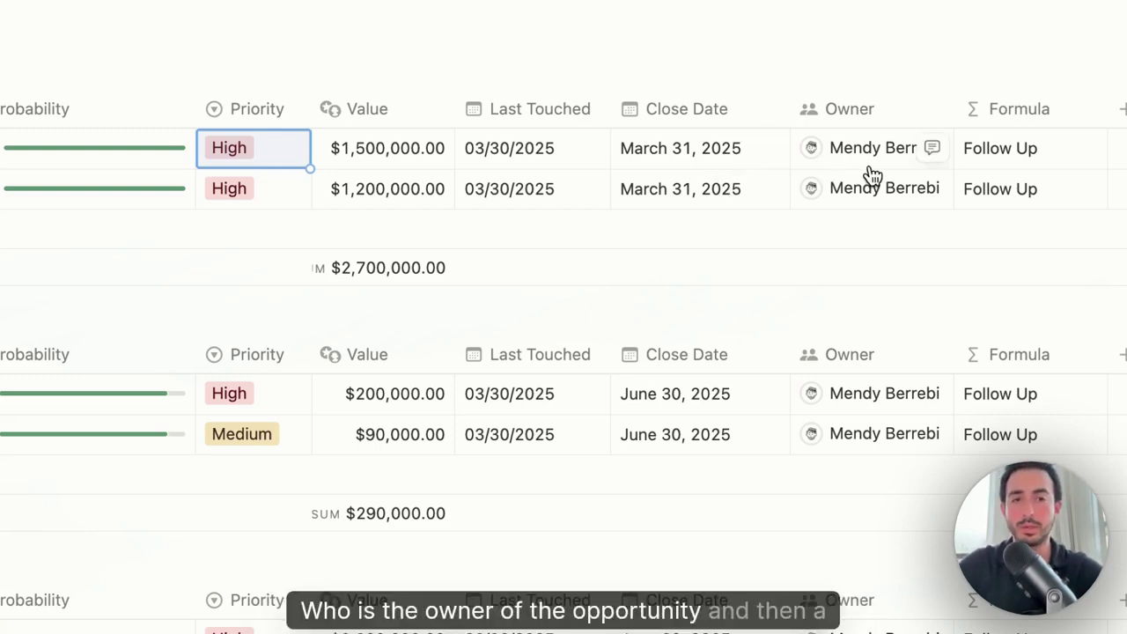
Show the Follow Up formula that flags deals untouched for more than 3 days.
click(1007, 163)
key(Escape)
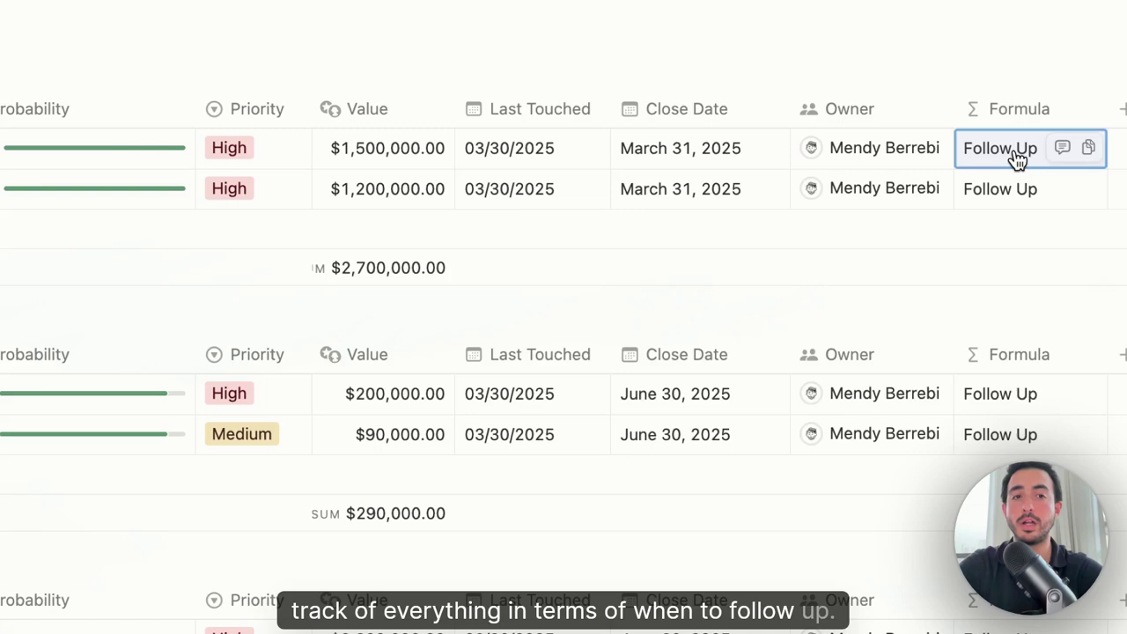
click(1015, 155)
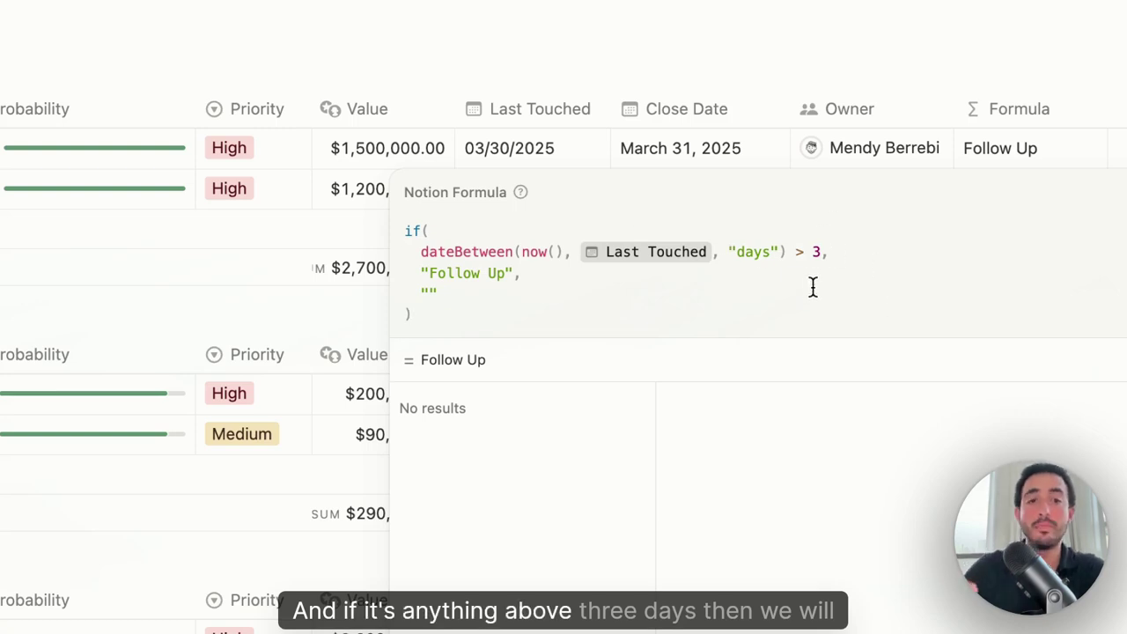
click(997, 134)
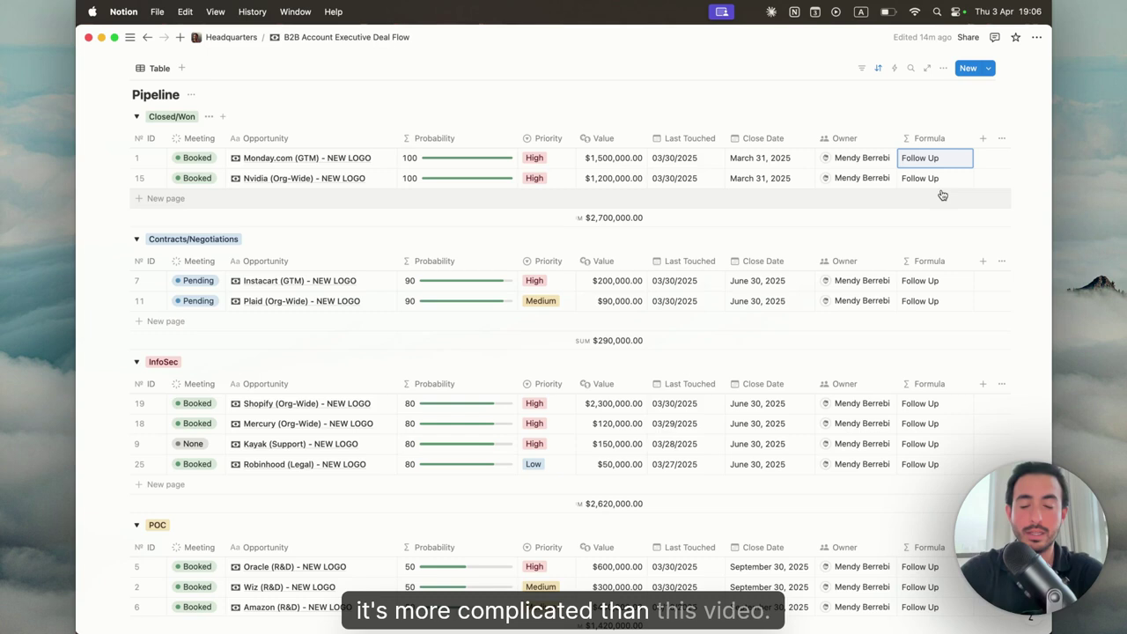
mouse_move(912, 215)
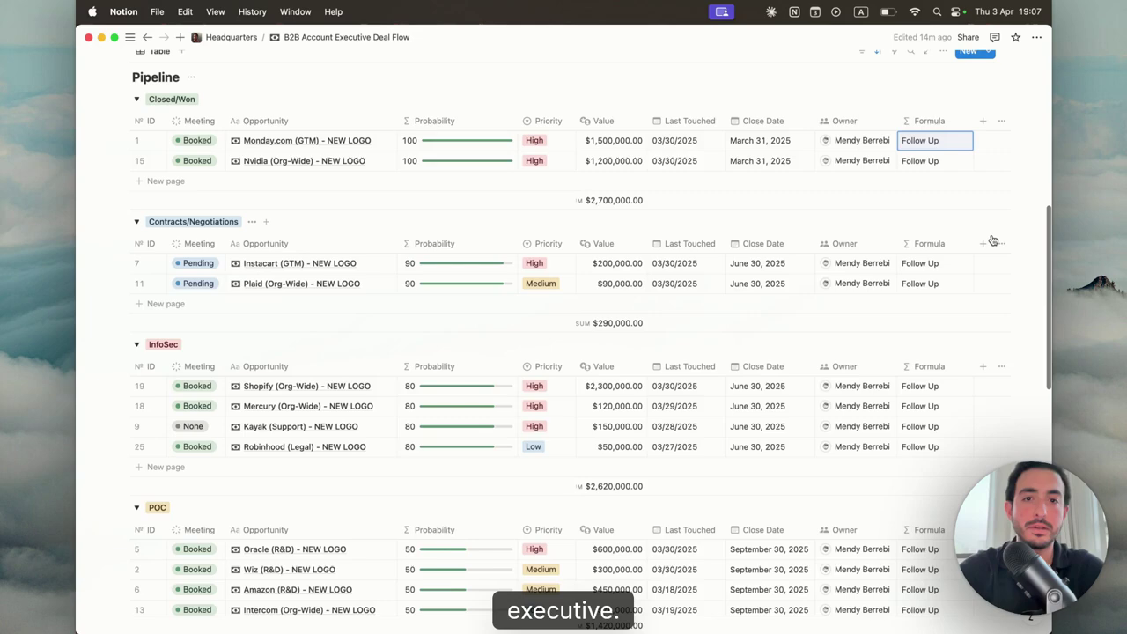
scroll(990, 236, up, 2)
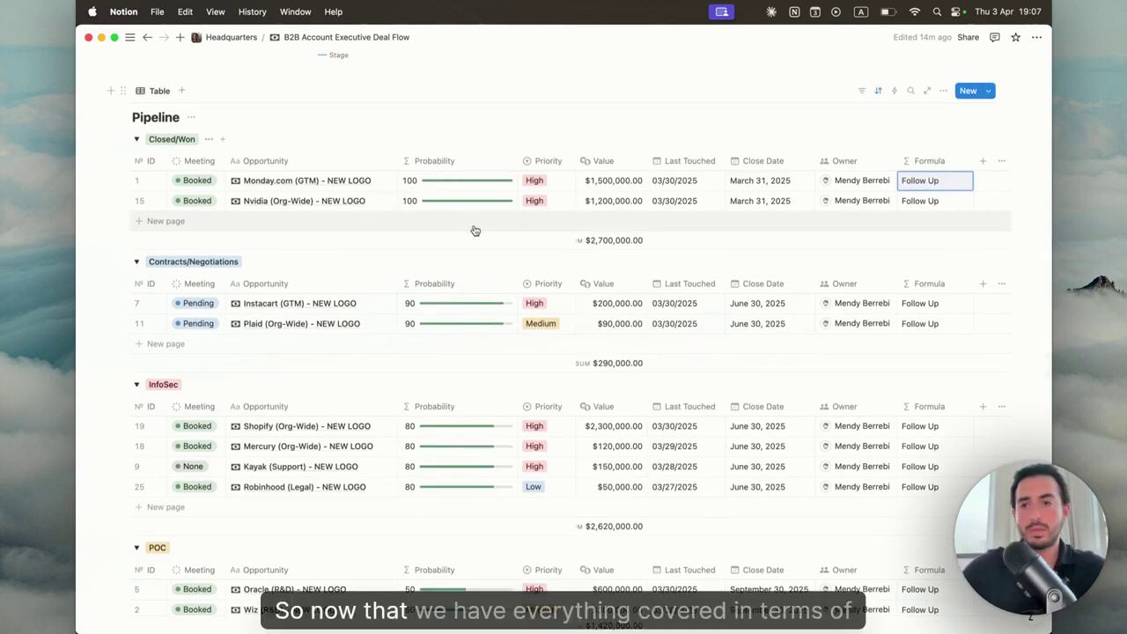
scroll(453, 226, down, 1)
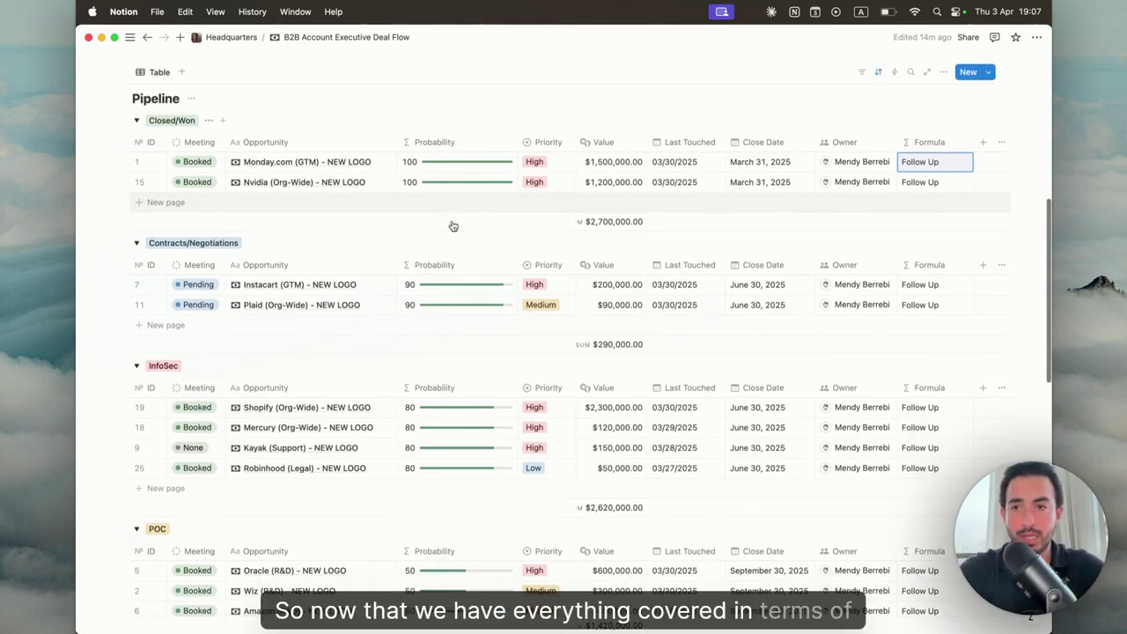
Open the Monday.com opportunity in side peek and review its properties, including Files & media and logo options.
click(374, 162)
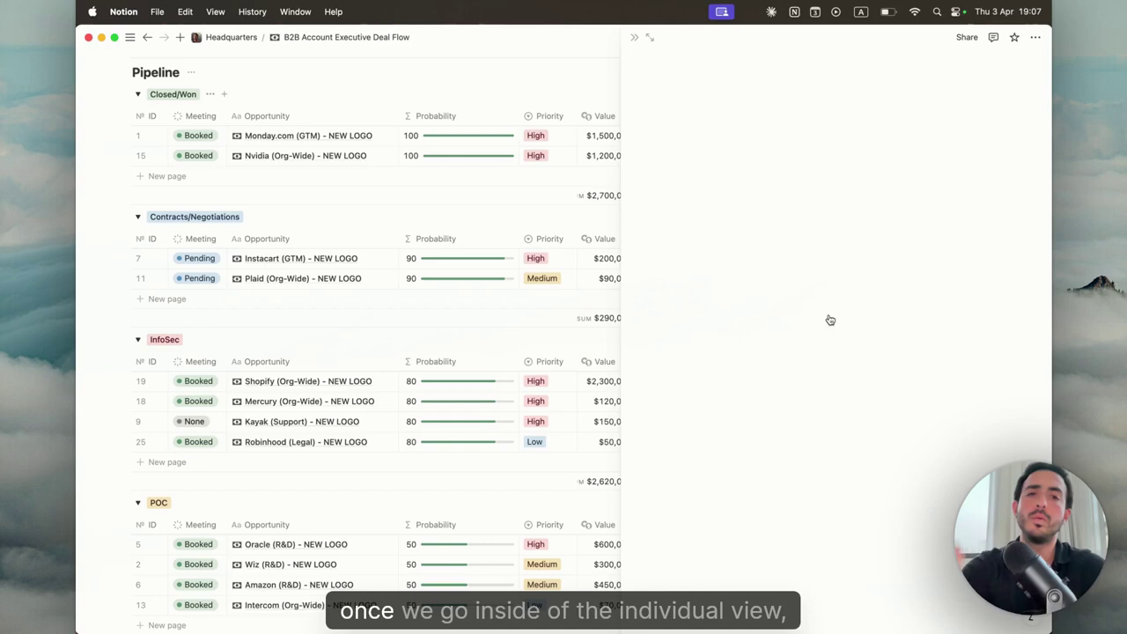
scroll(830, 319, down, 5)
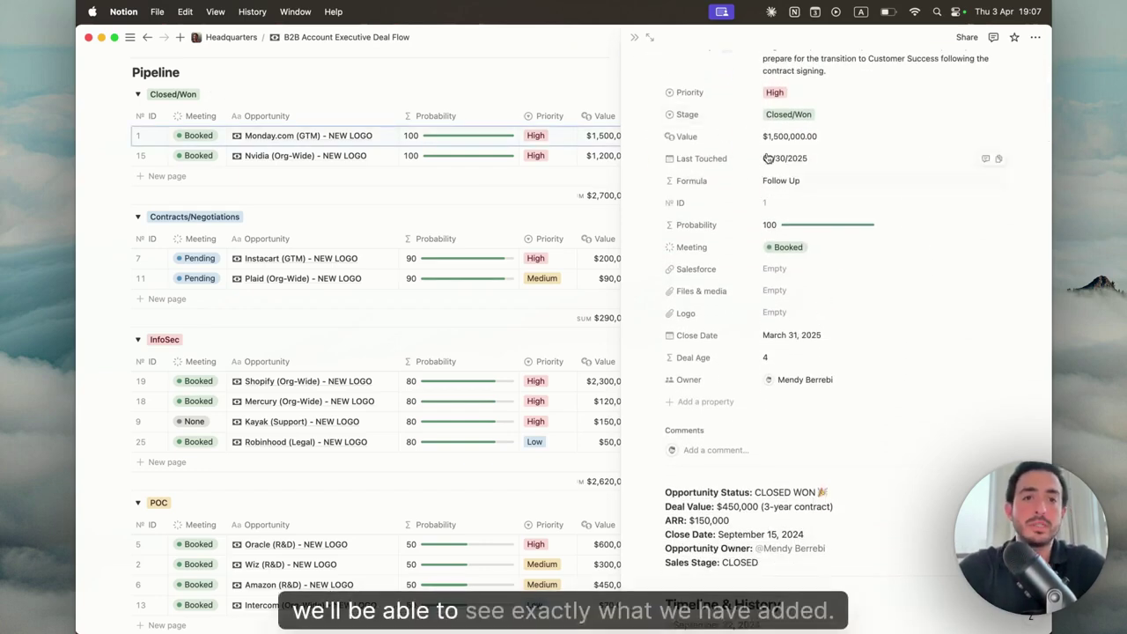
scroll(752, 270, down, 2)
scroll(751, 270, down, 1)
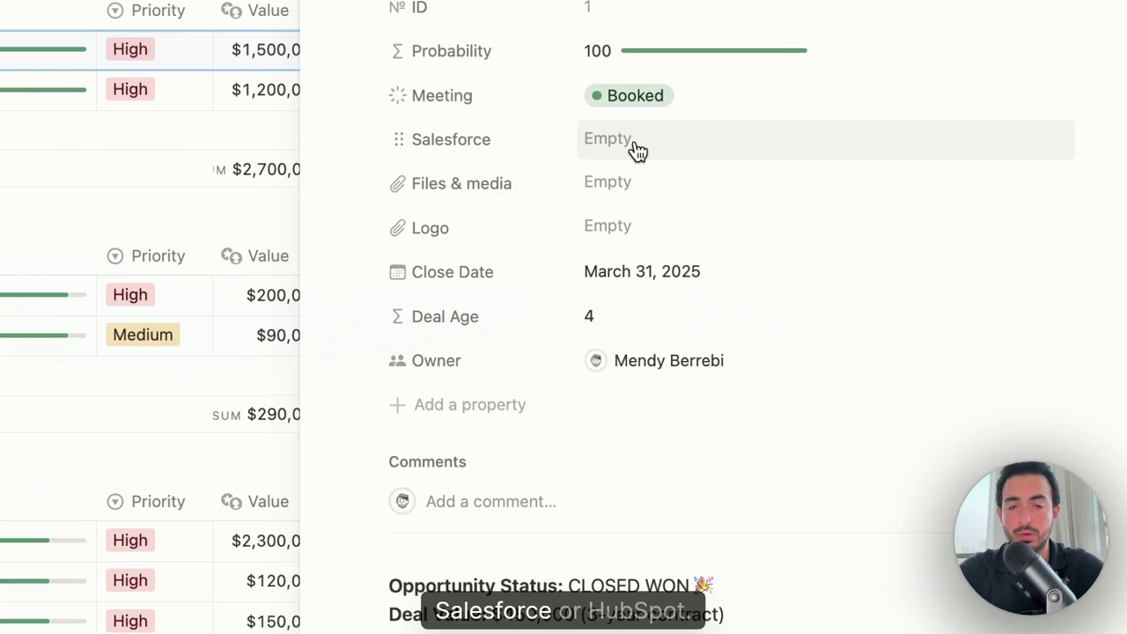
click(666, 184)
click(643, 184)
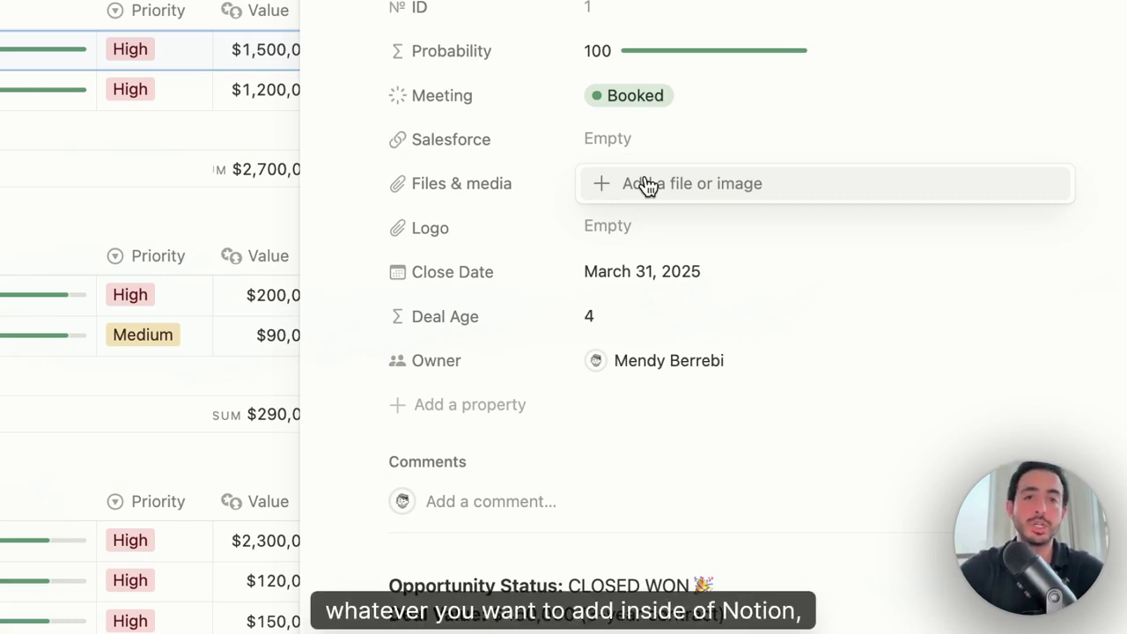
click(631, 230)
key(Escape)
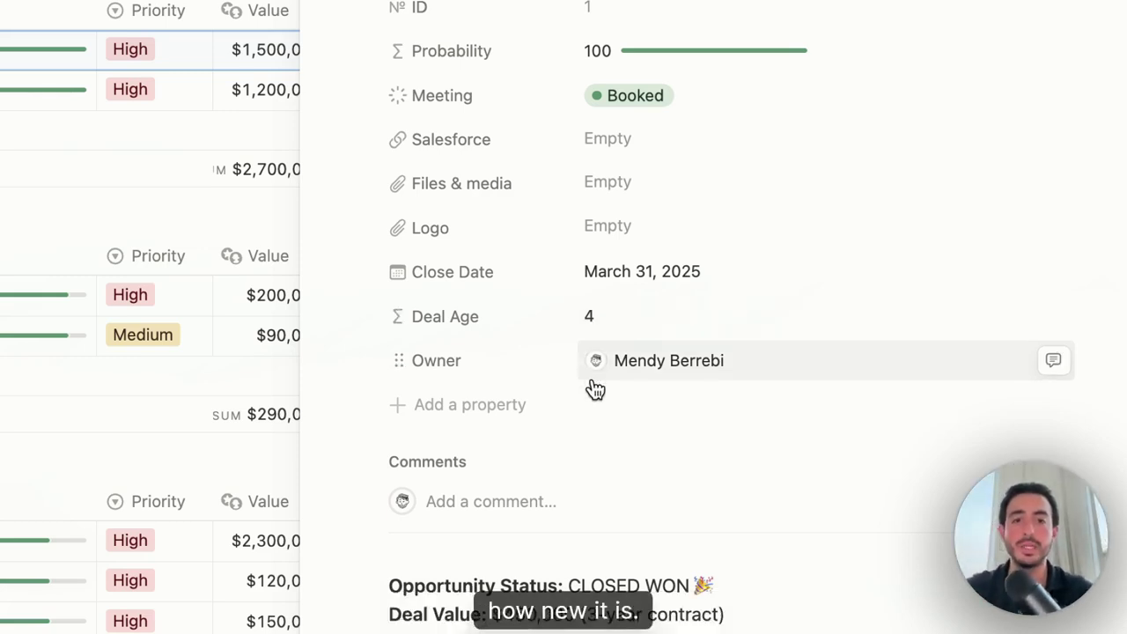
Scroll through the Timeline & History entries, checking the September 5, 2024 date mention.
scroll(599, 317, up, 1)
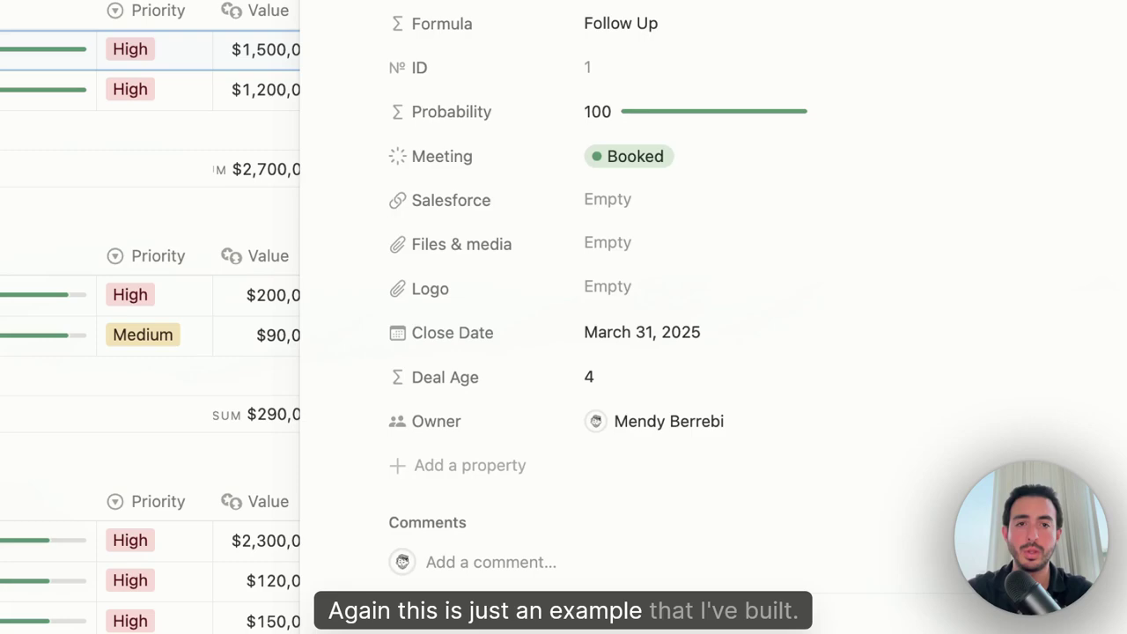
scroll(599, 317, down, 5)
scroll(599, 318, down, 10)
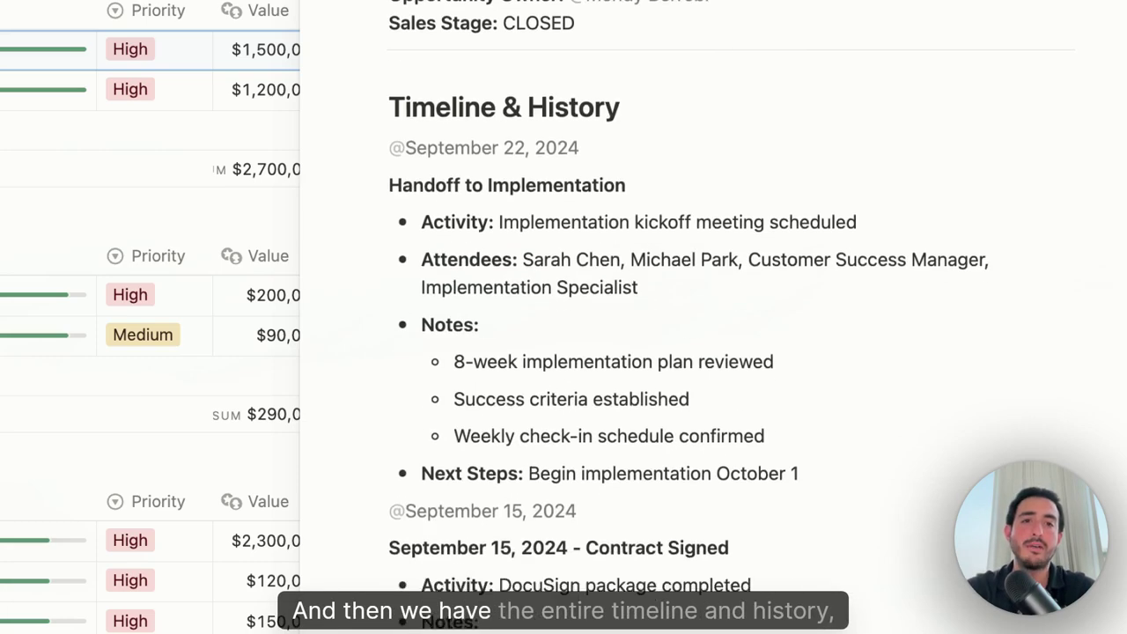
scroll(475, 239, down, 3)
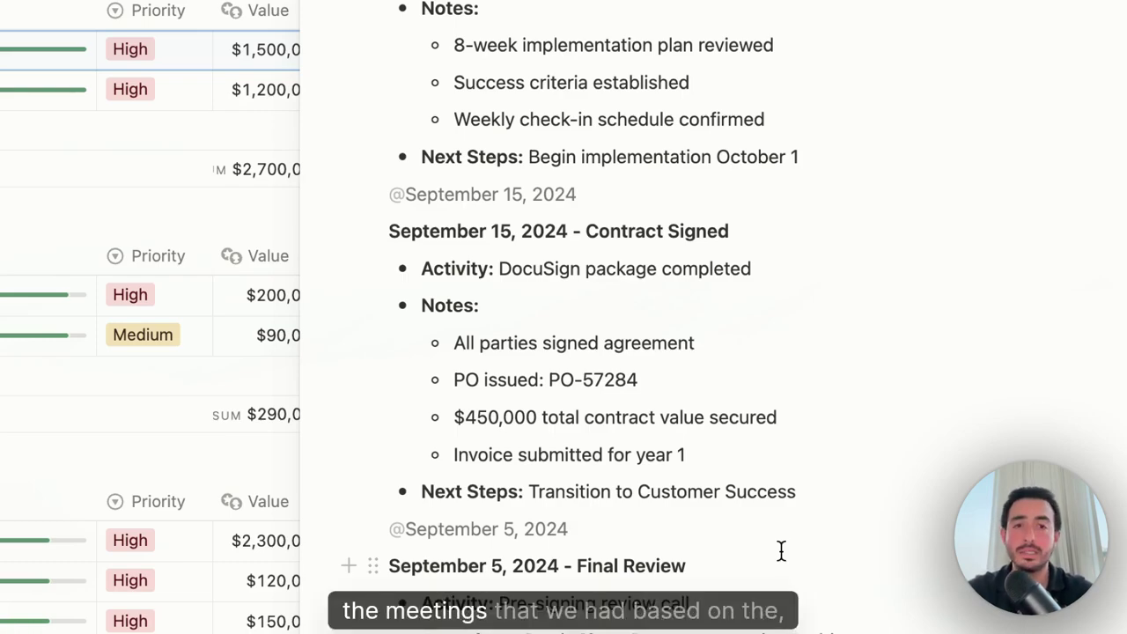
scroll(515, 167, down, 9)
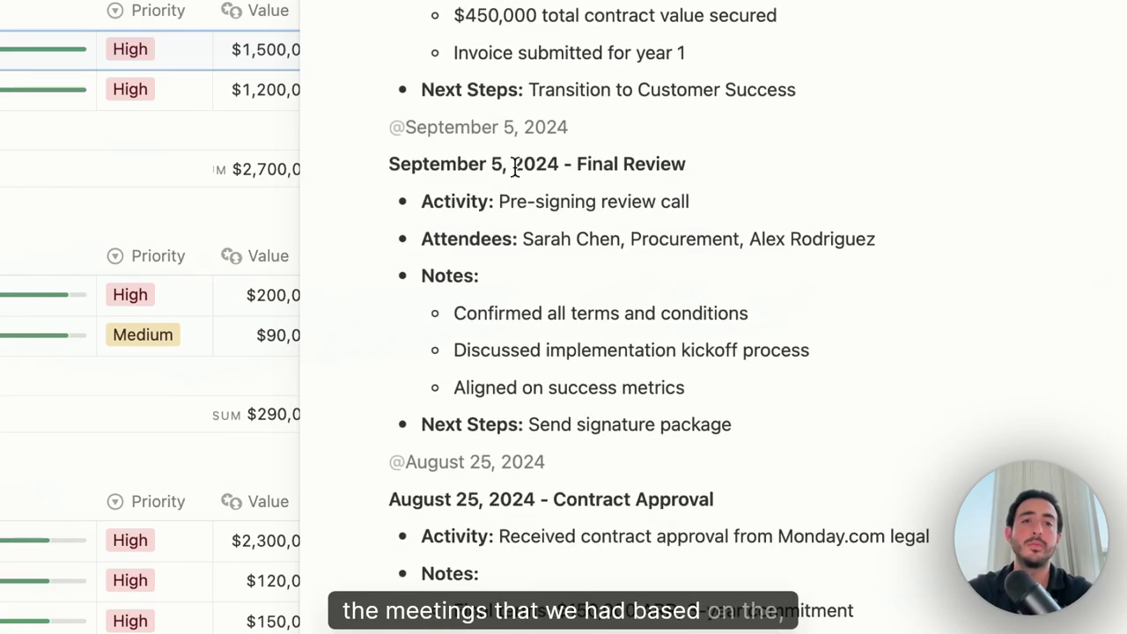
click(487, 131)
click(813, 353)
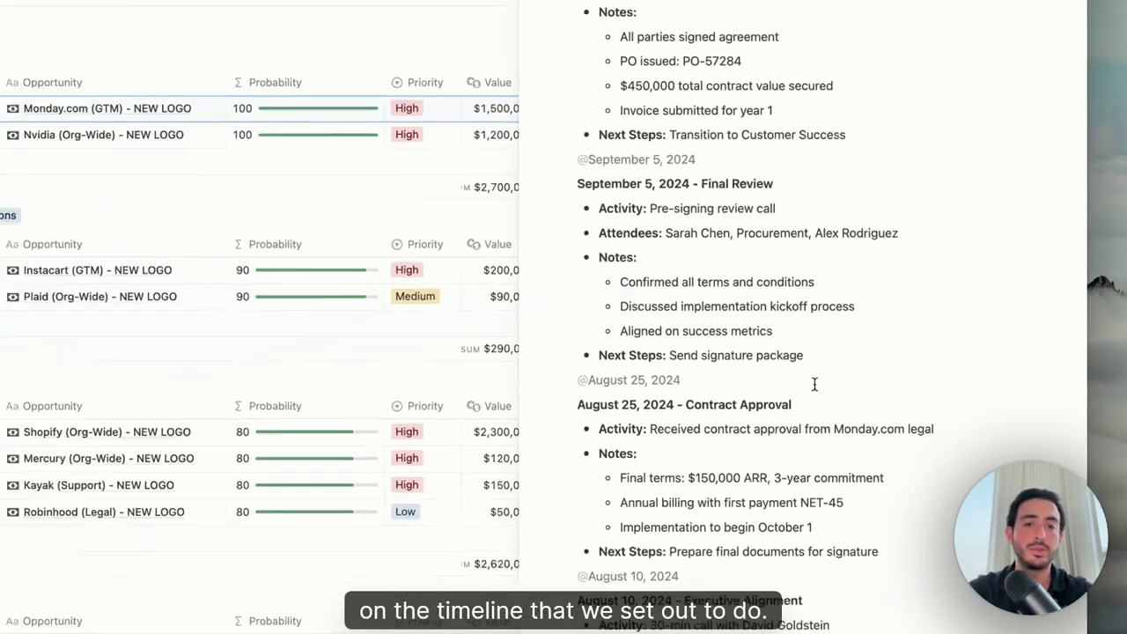
scroll(815, 384, down, 15)
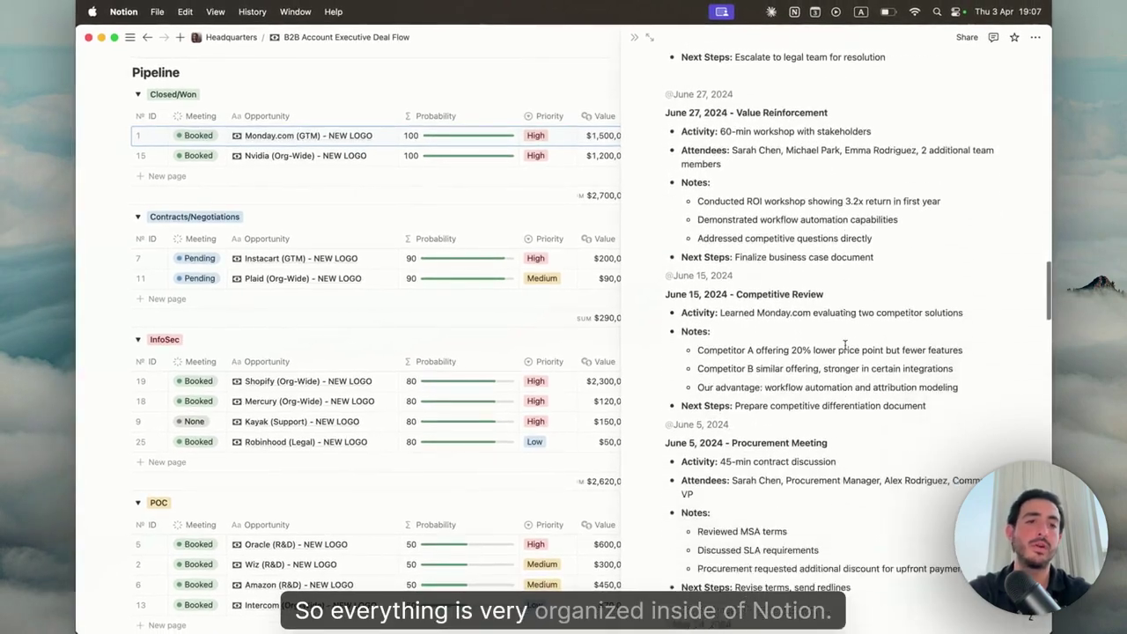
scroll(845, 345, down, 15)
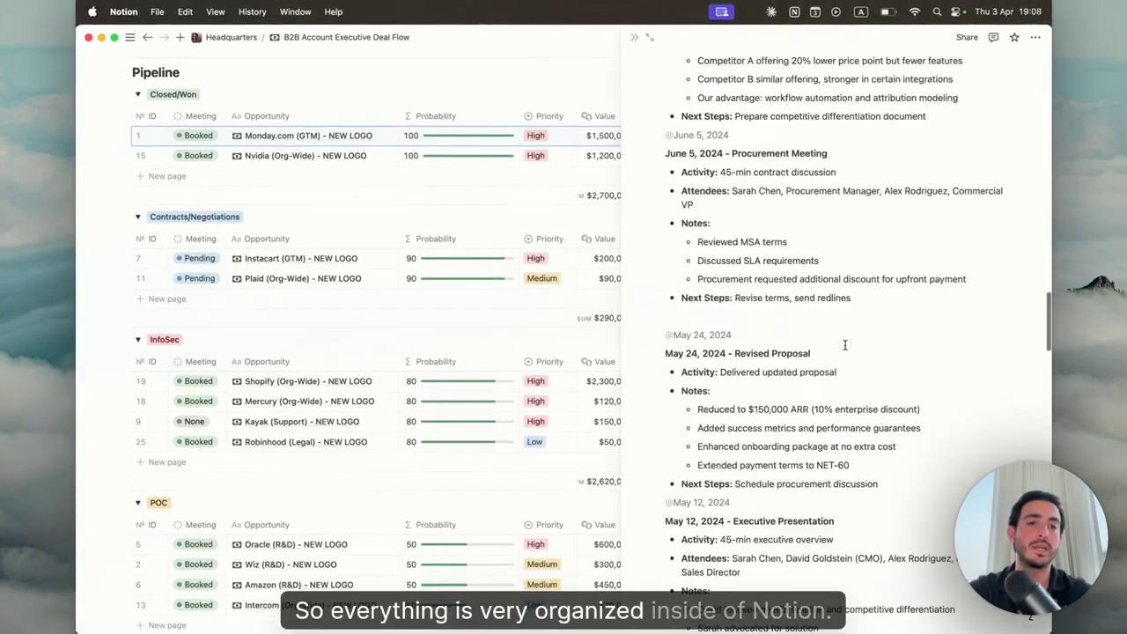
scroll(845, 344, up, 12)
scroll(845, 344, up, 15)
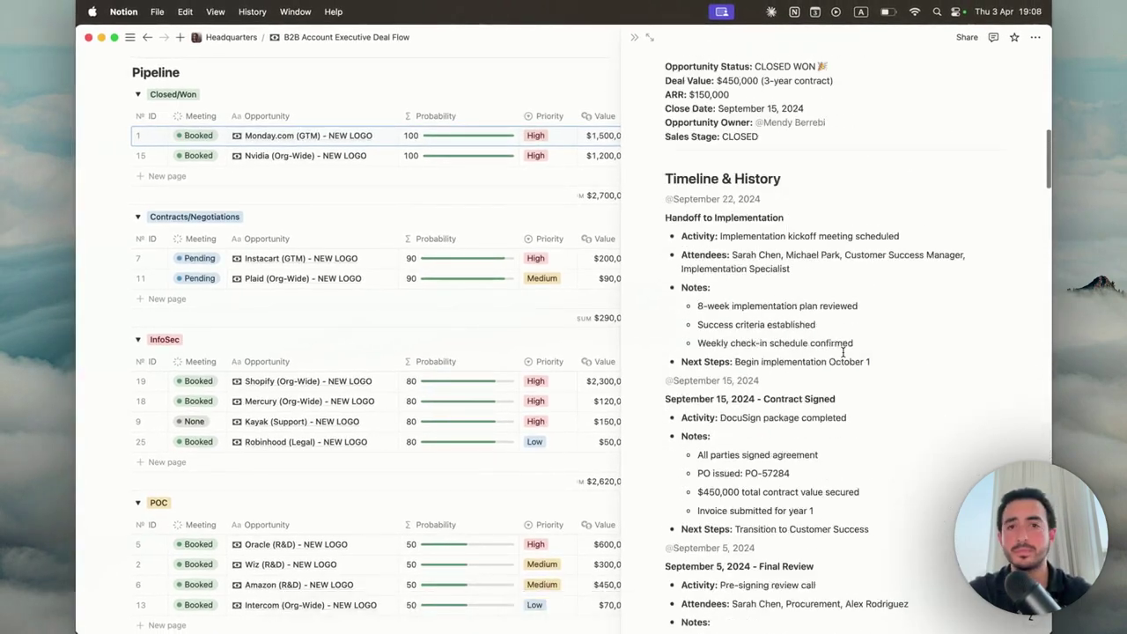
Close the side peek and create a Discovery-stage row titled 'Celonis (R&D) - NEW LOGO'.
click(632, 44)
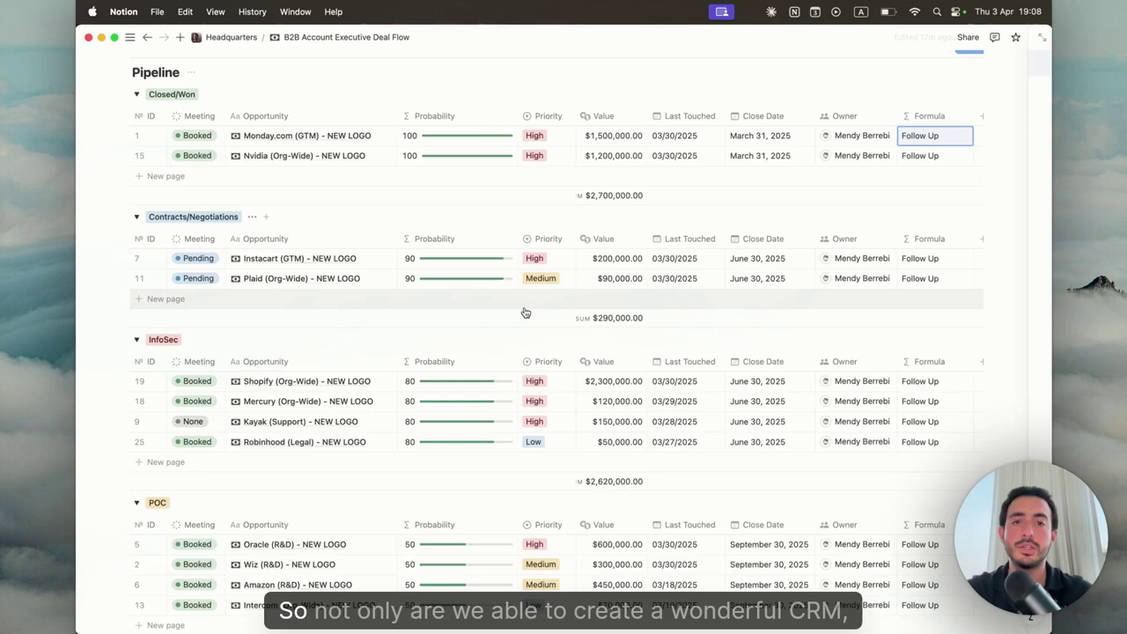
scroll(526, 312, up, 6)
scroll(526, 313, up, 3)
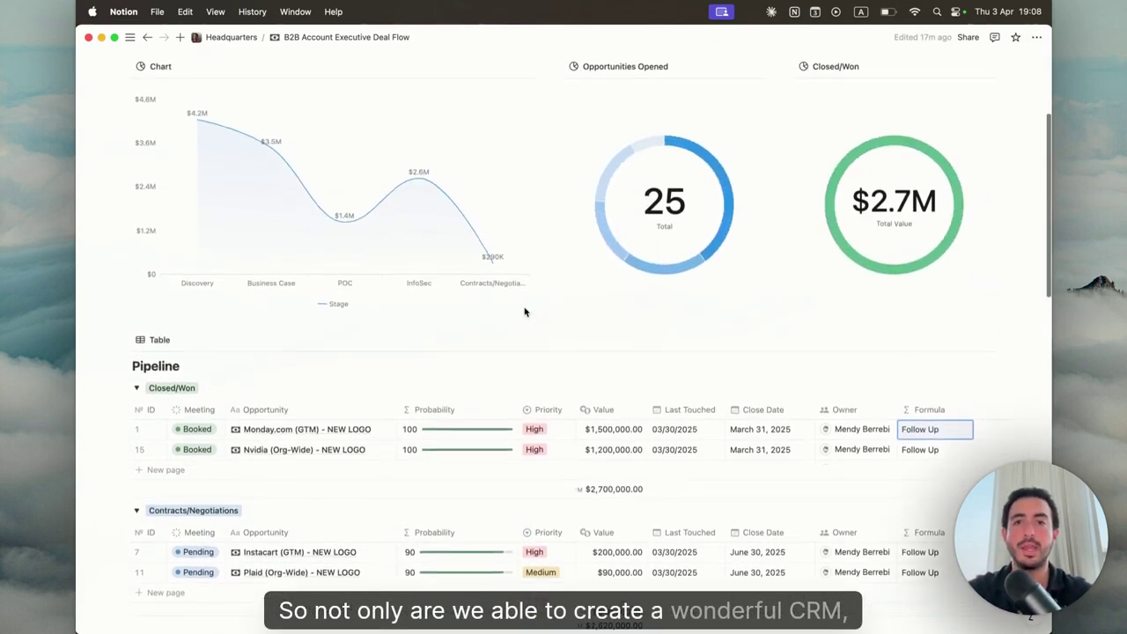
scroll(525, 313, down, 10)
scroll(525, 312, down, 10)
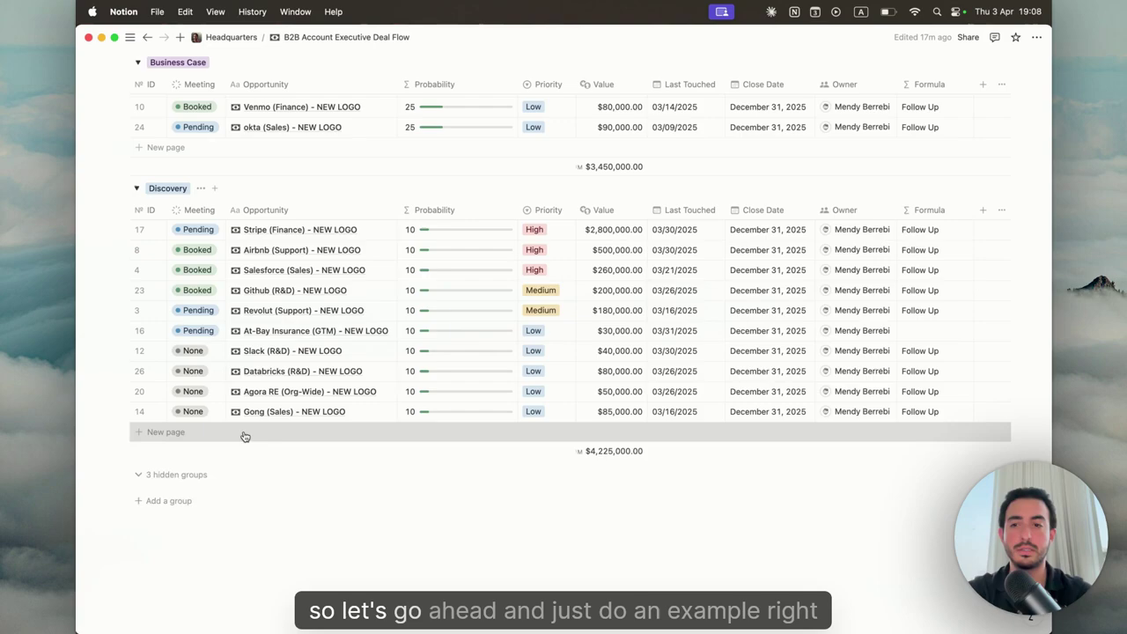
click(247, 432)
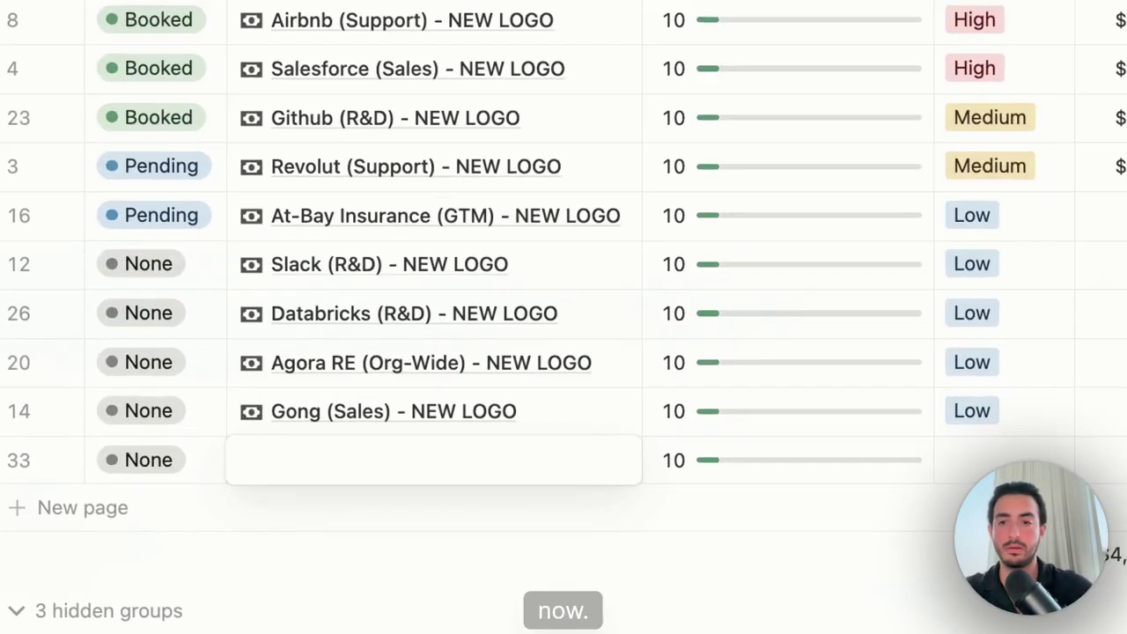
text(Ceon)
key(BackSpace)
key(BackSpace)
text(l)
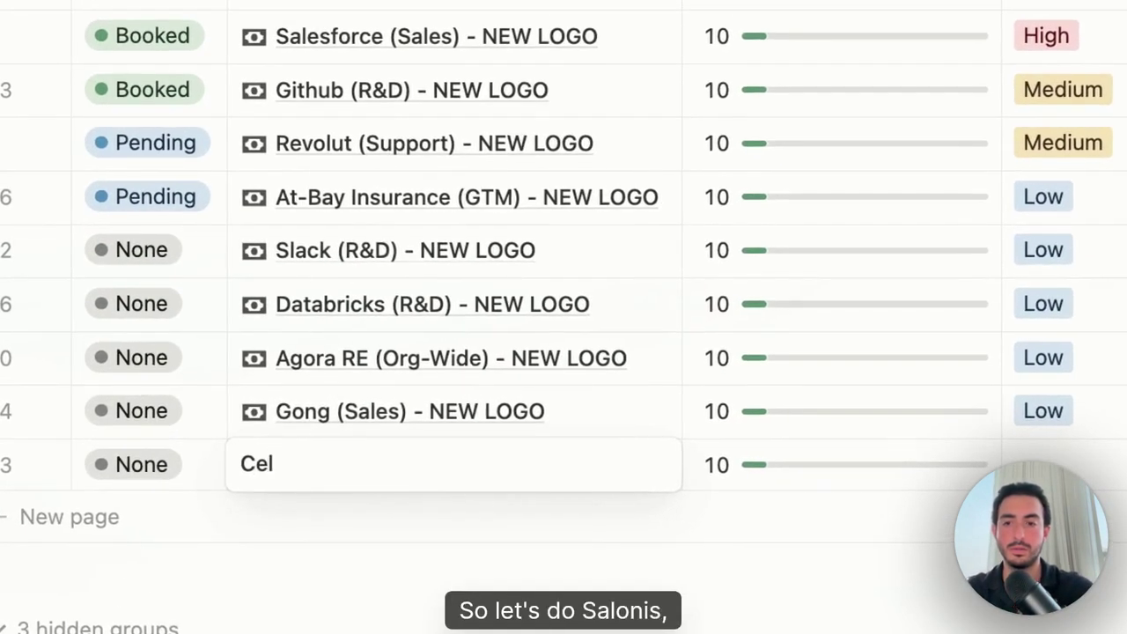
text(onis )
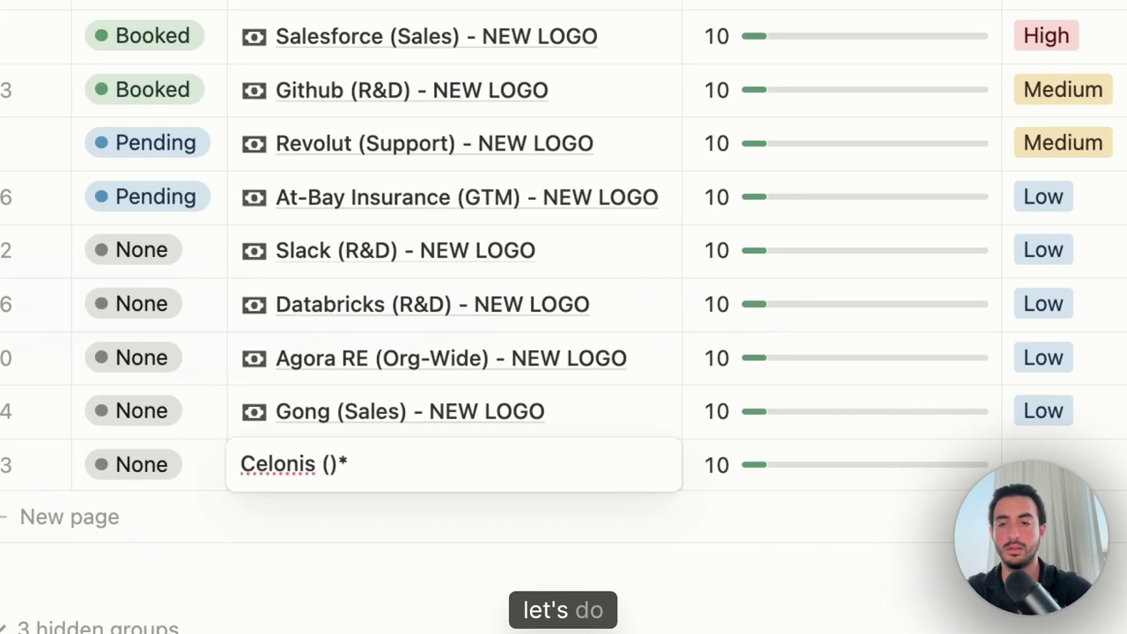
text((R&D)
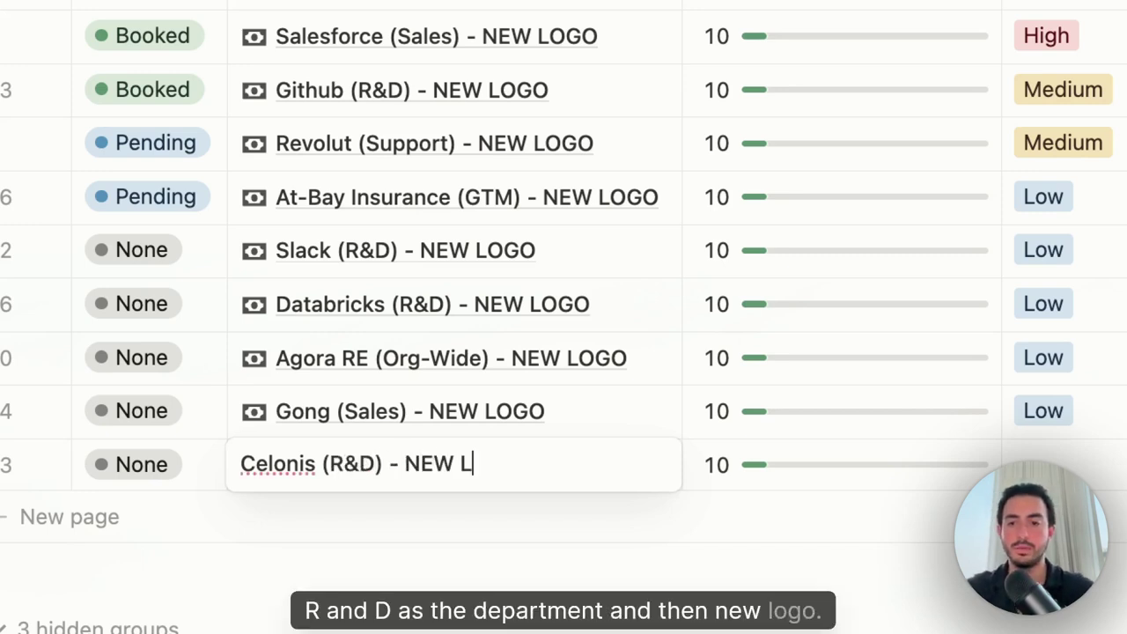
text(OGO)
key(Escape)
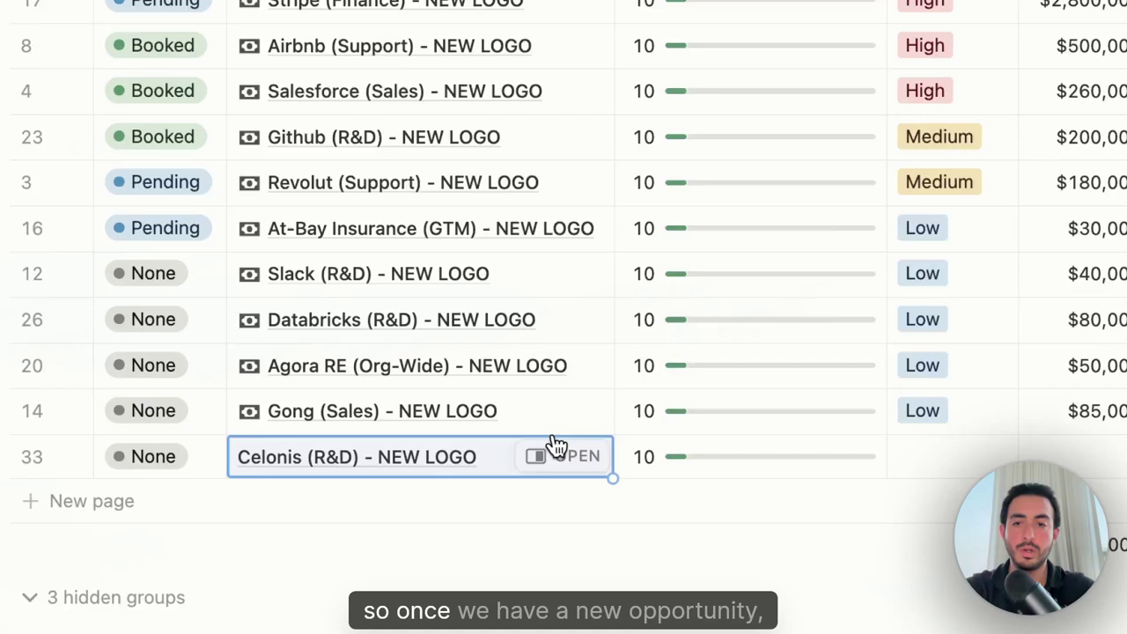
Open the Celonis page beside the table and give it a cash icon.
click(374, 406)
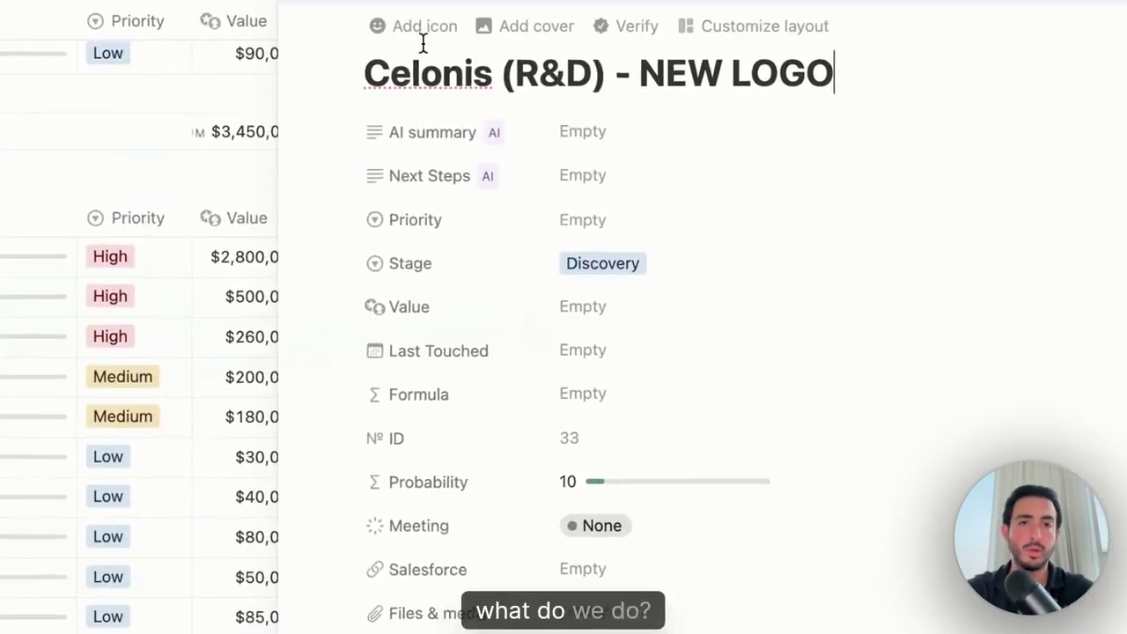
click(399, 44)
click(251, 132)
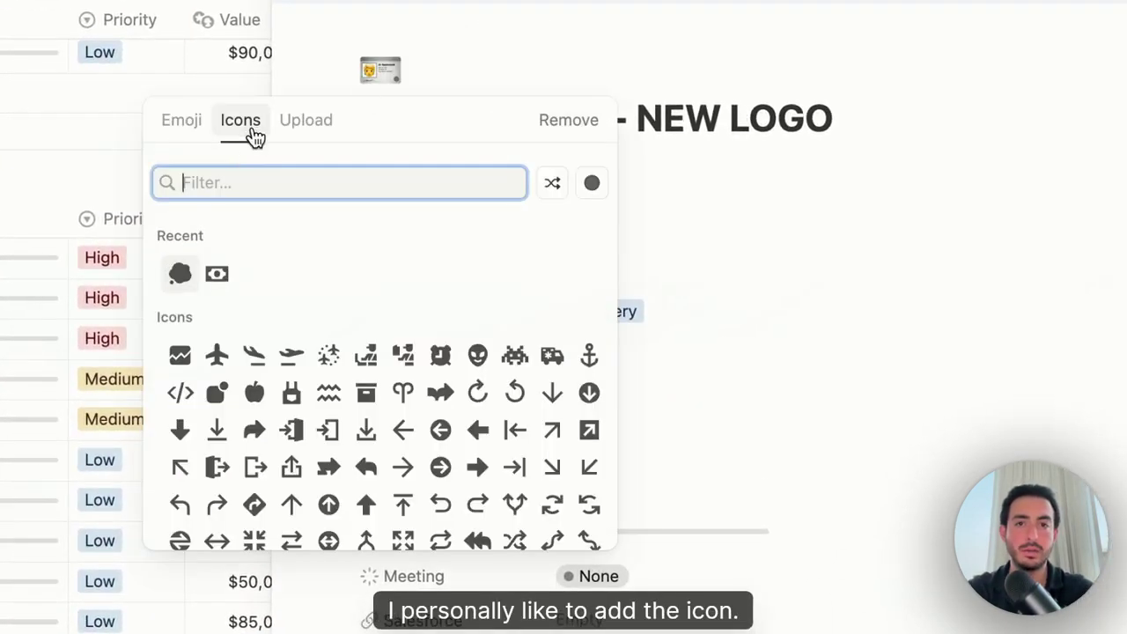
click(213, 275)
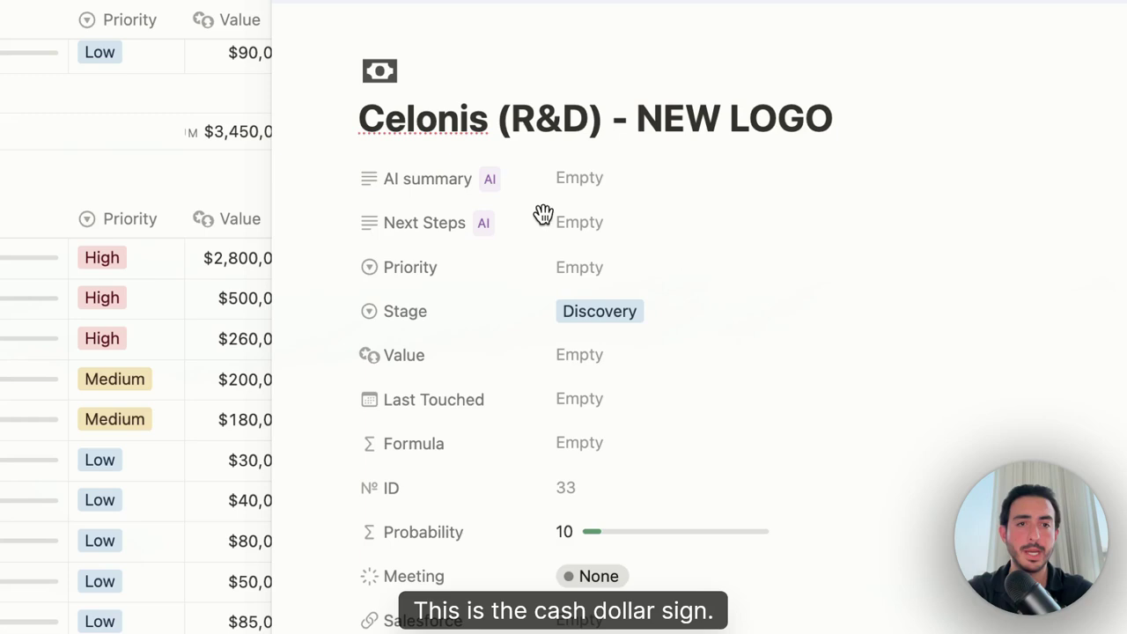
Set priority to Medium, deal value to $50,000 and Last Touched to March 31, 2025.
click(588, 271)
click(651, 381)
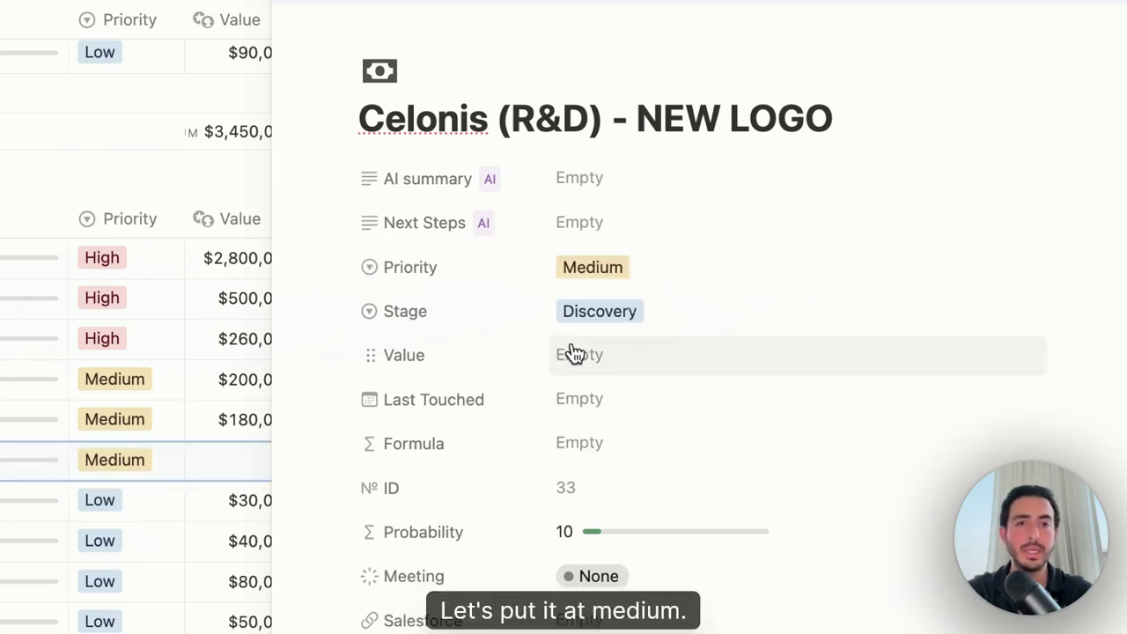
click(661, 374)
text(50,00)
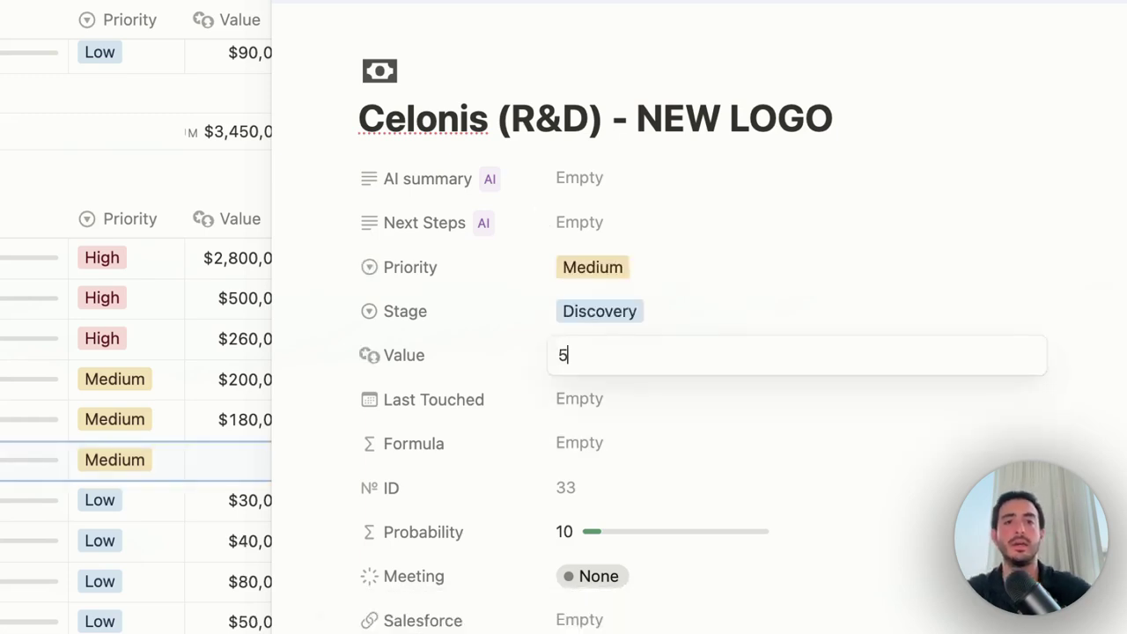
key(Return)
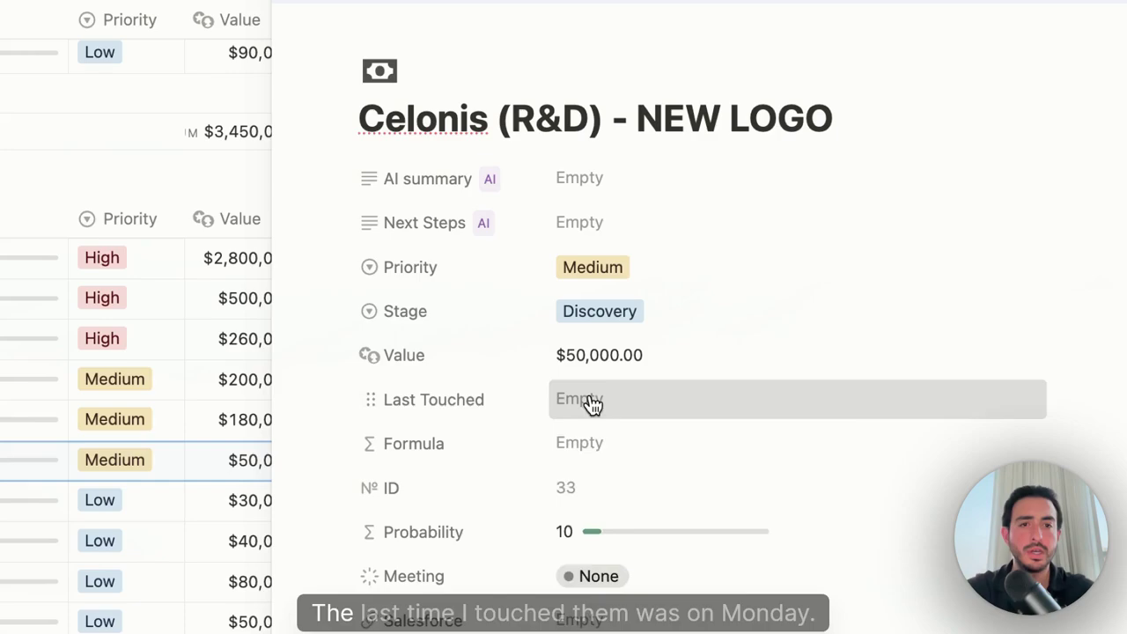
click(594, 402)
click(634, 566)
click(425, 420)
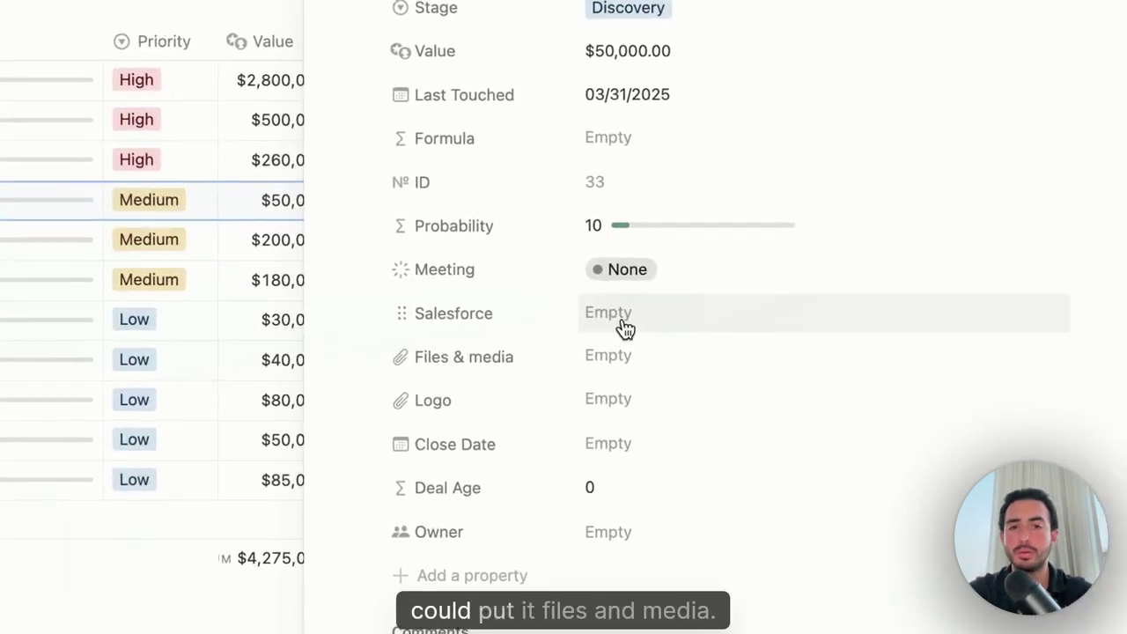
Set the Close Date to September 30, 2025.
click(608, 355)
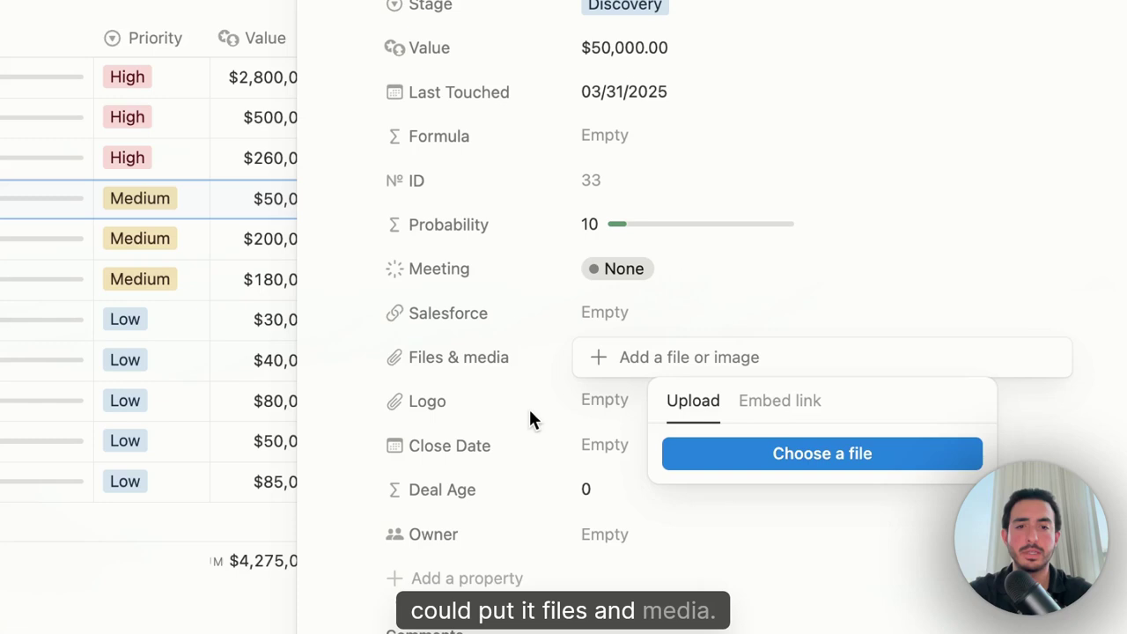
click(531, 412)
click(623, 453)
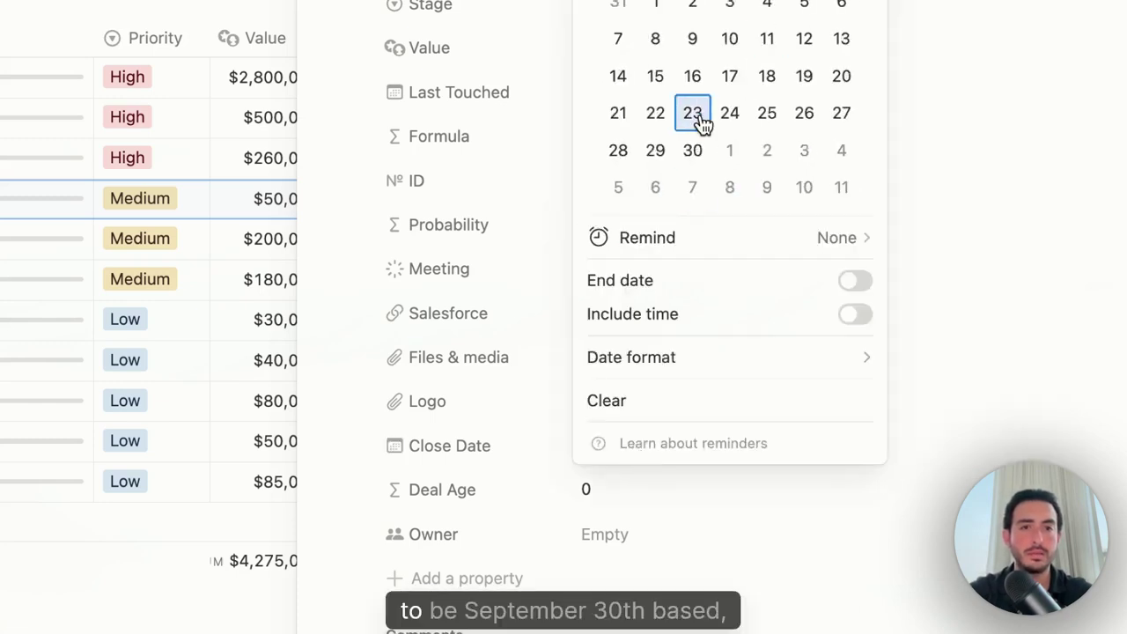
click(693, 152)
click(454, 345)
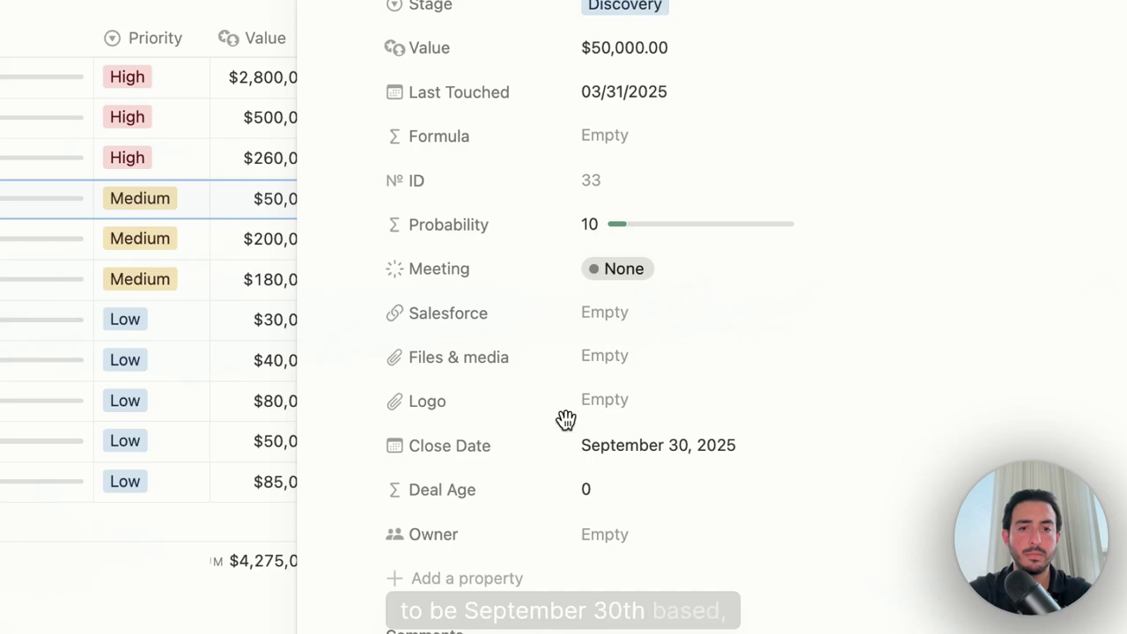
Assign yourself as the deal owner and move into the page body.
scroll(573, 523, down, 3)
click(605, 359)
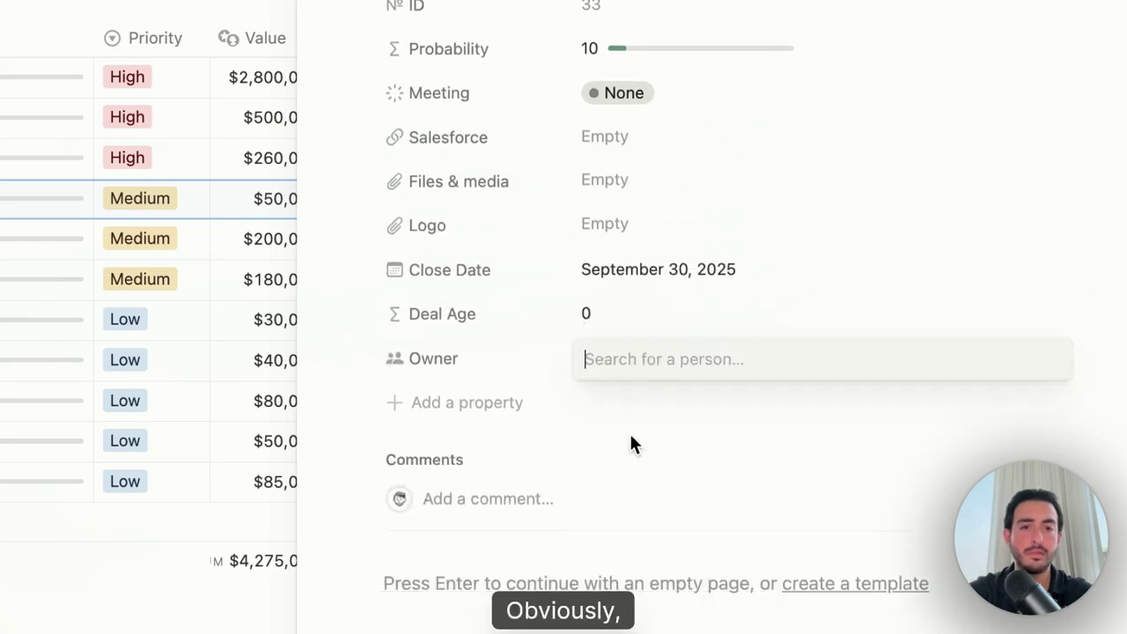
click(681, 440)
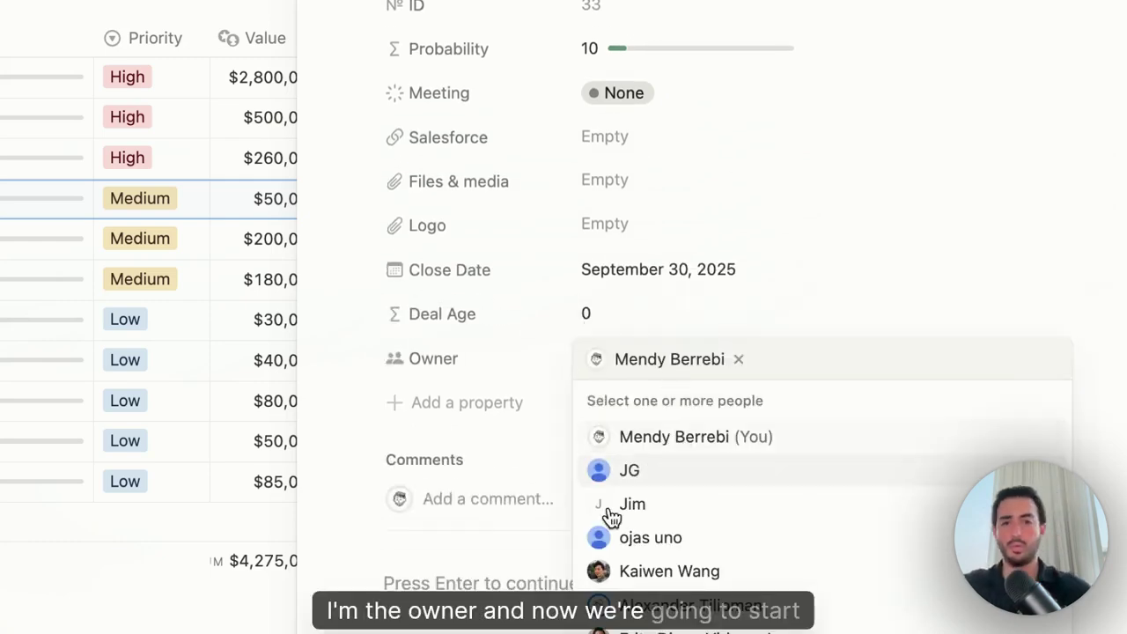
key(Escape)
key(Return)
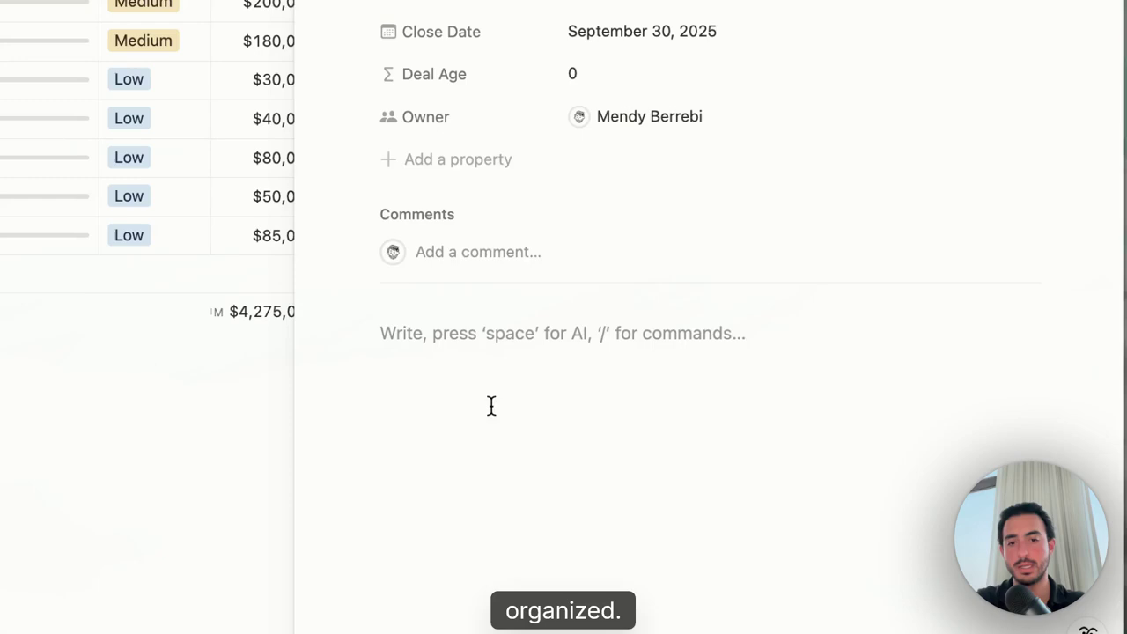
text(@mon)
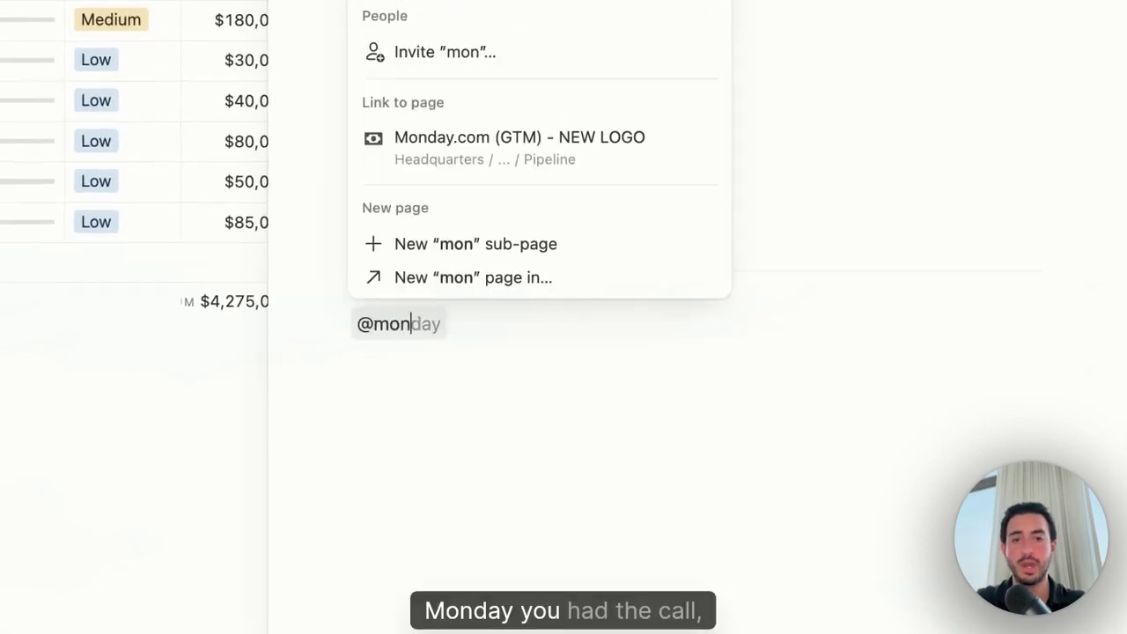
key(Return)
key(Return)
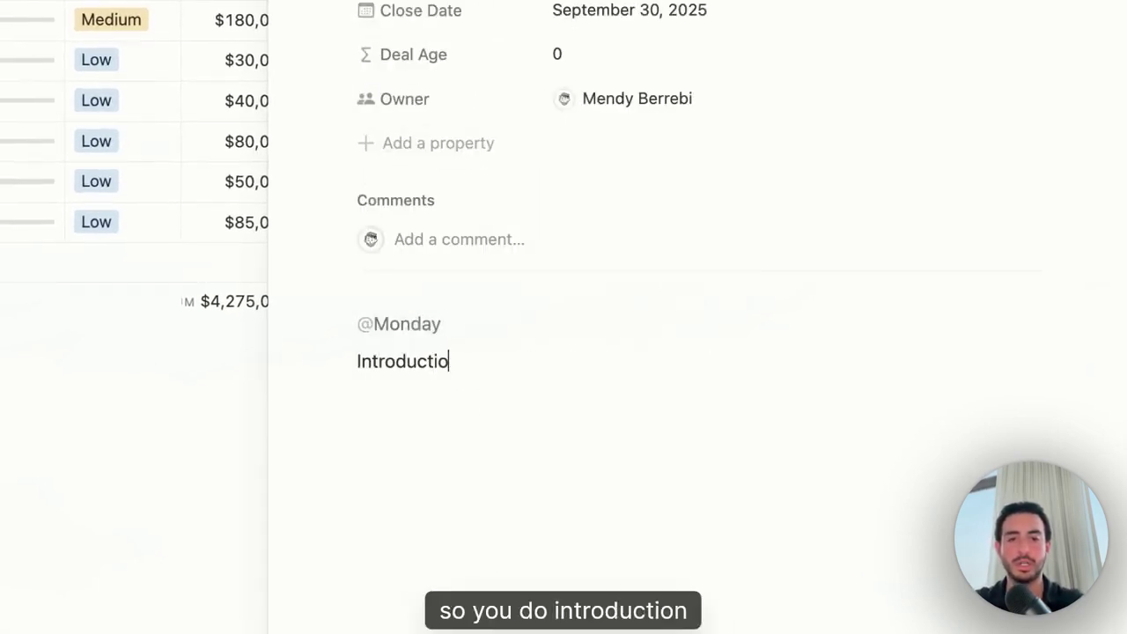
text(Introduction + Ds)
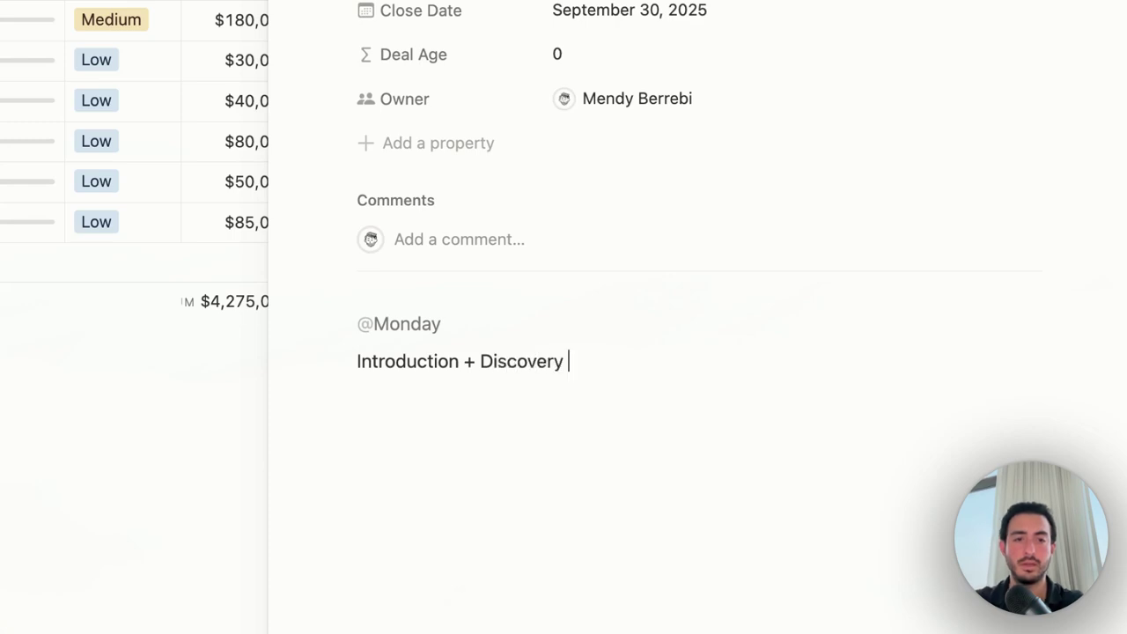
key(BackSpace)
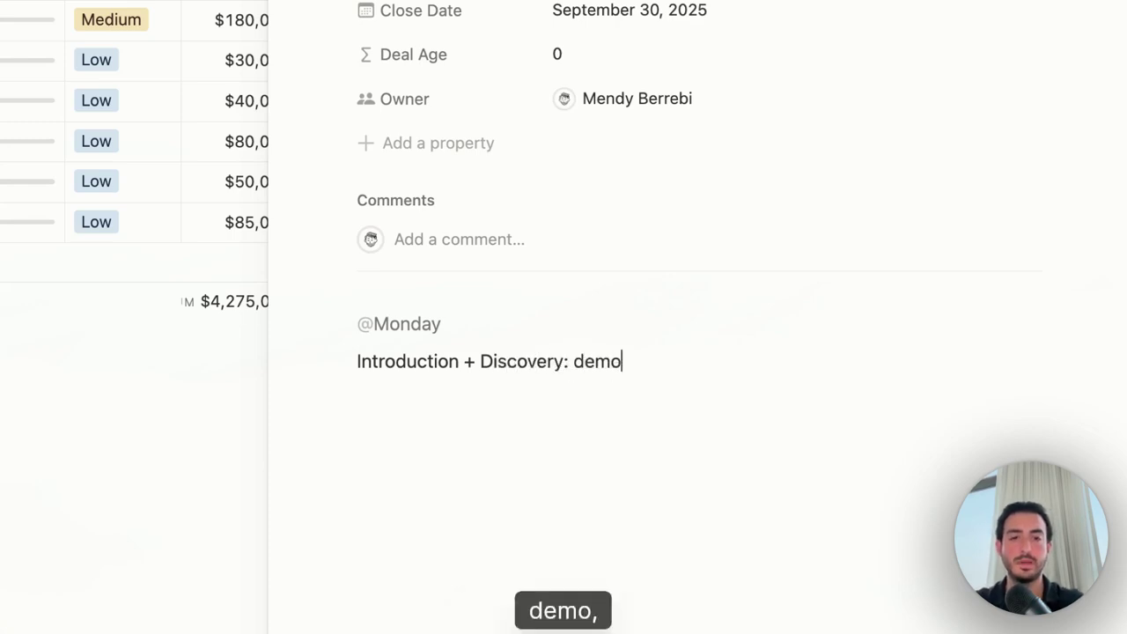
text(timeline, b)
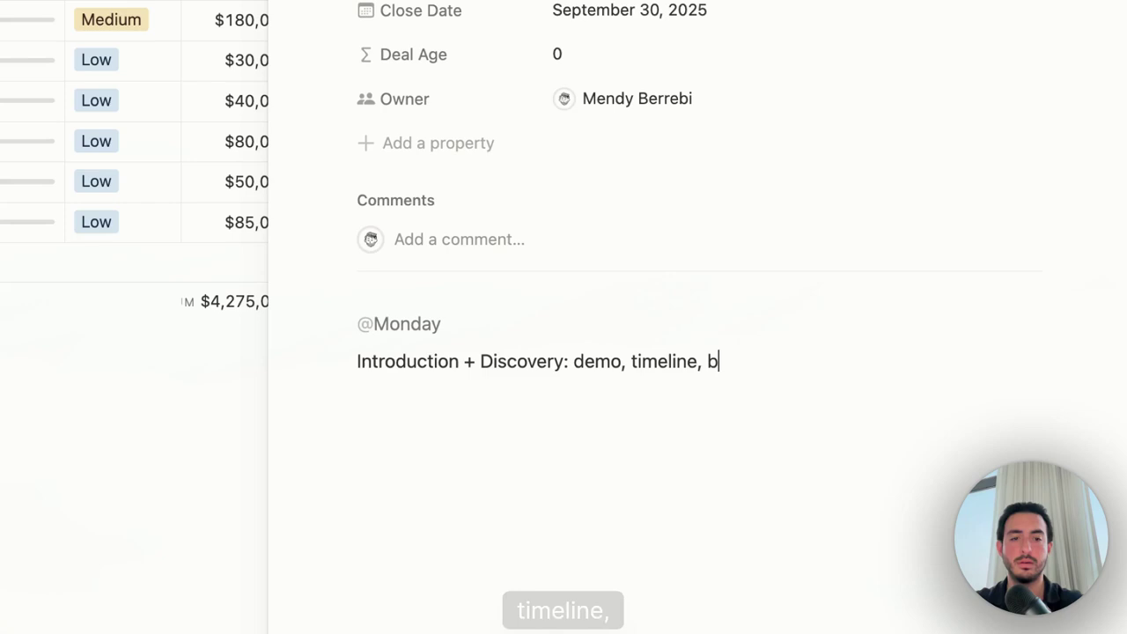
text(udgets and everything e)
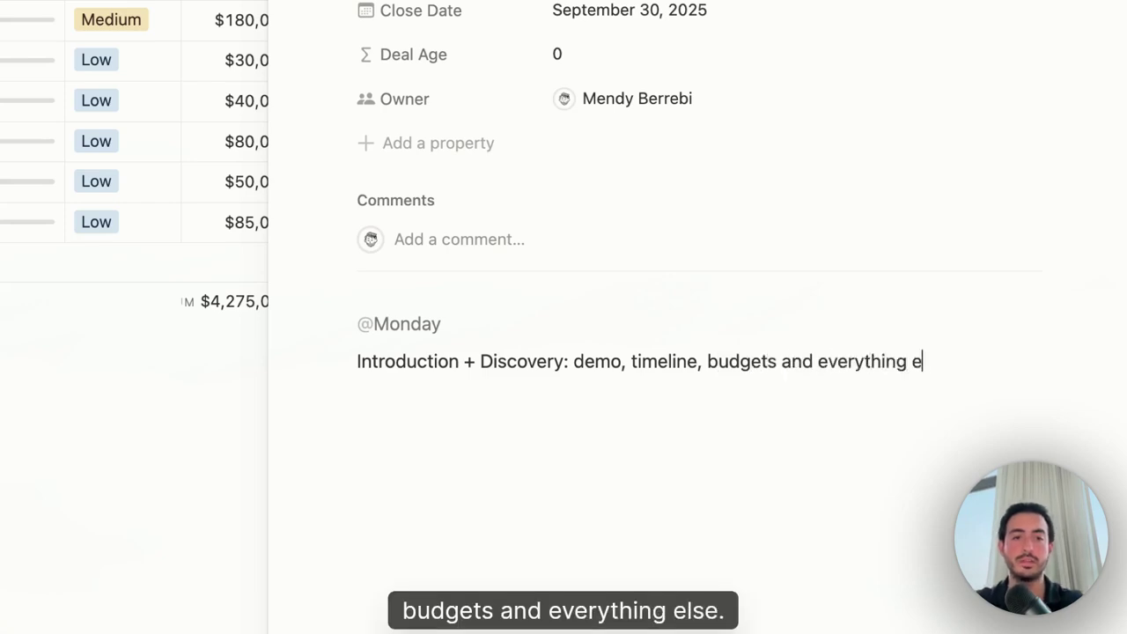
text(lse you ne)
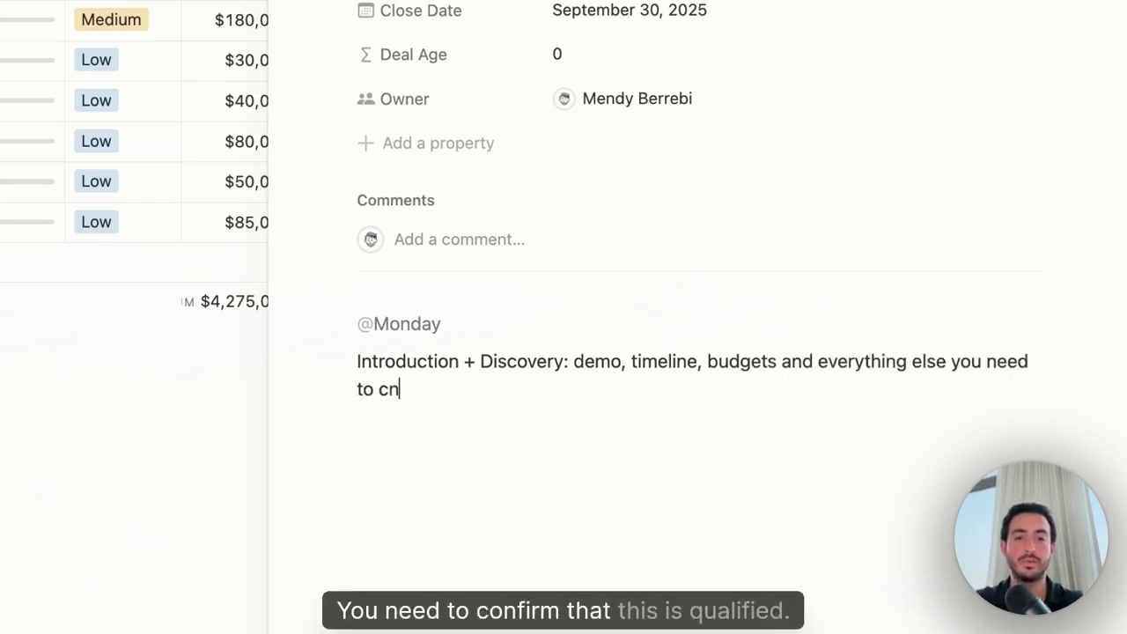
text(ed to conform)
key(BackSpace)
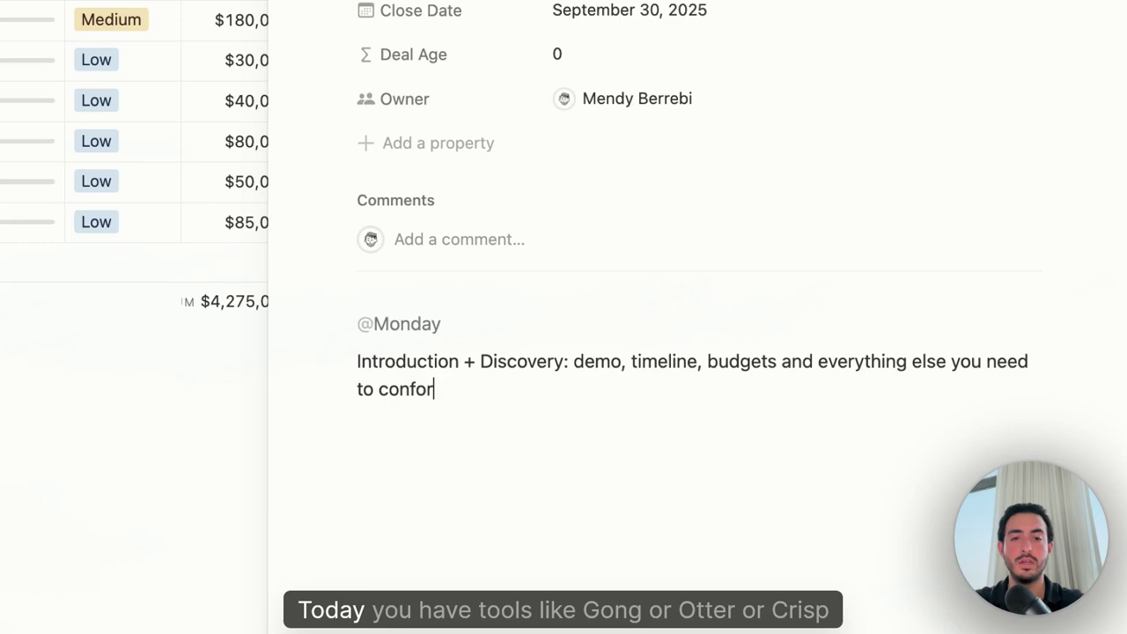
key(BackSpace)
key(BackSpace)
text(irmed)
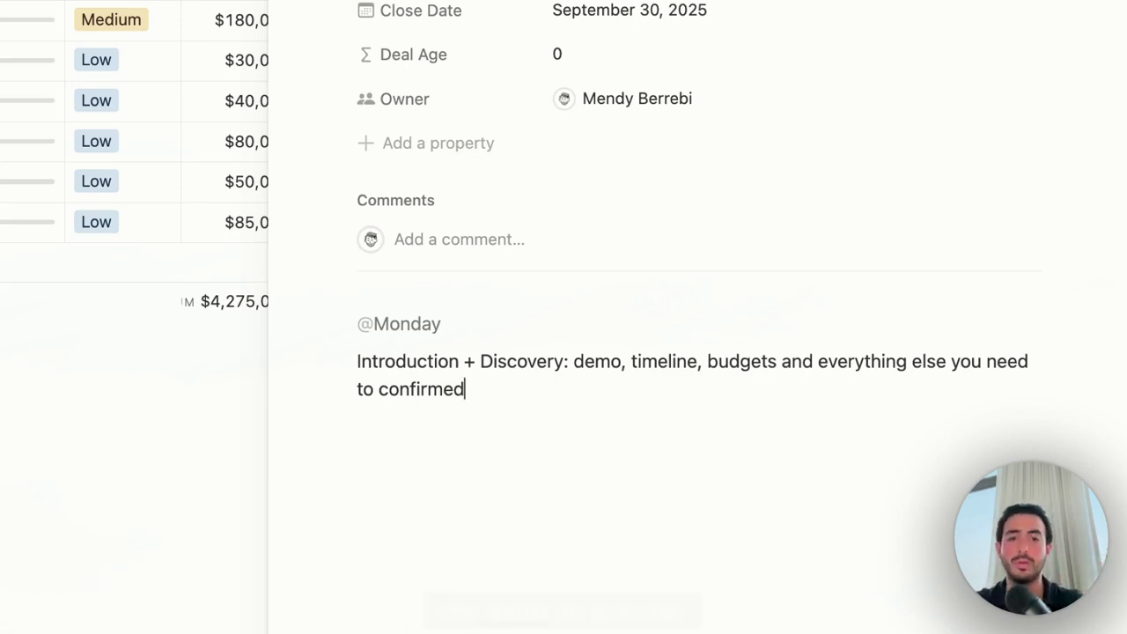
Create to-dos Send DPA, Send Quote, Book Business Case Meeting and Set up POC call @-mentioning yourself.
key(Return)
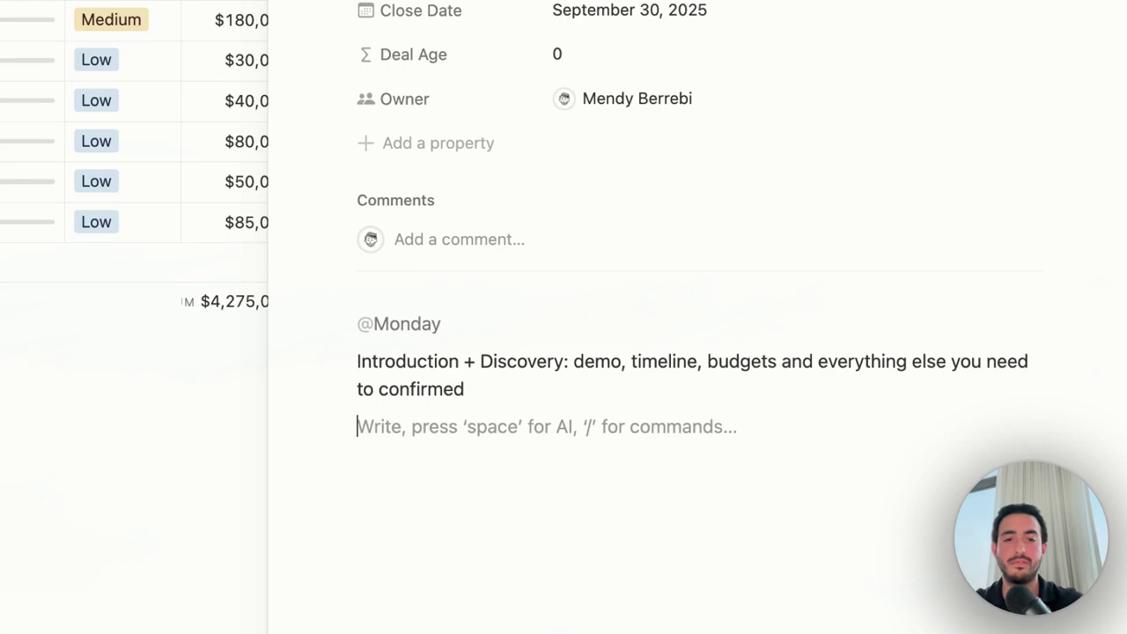
text(/to)
key(Return)
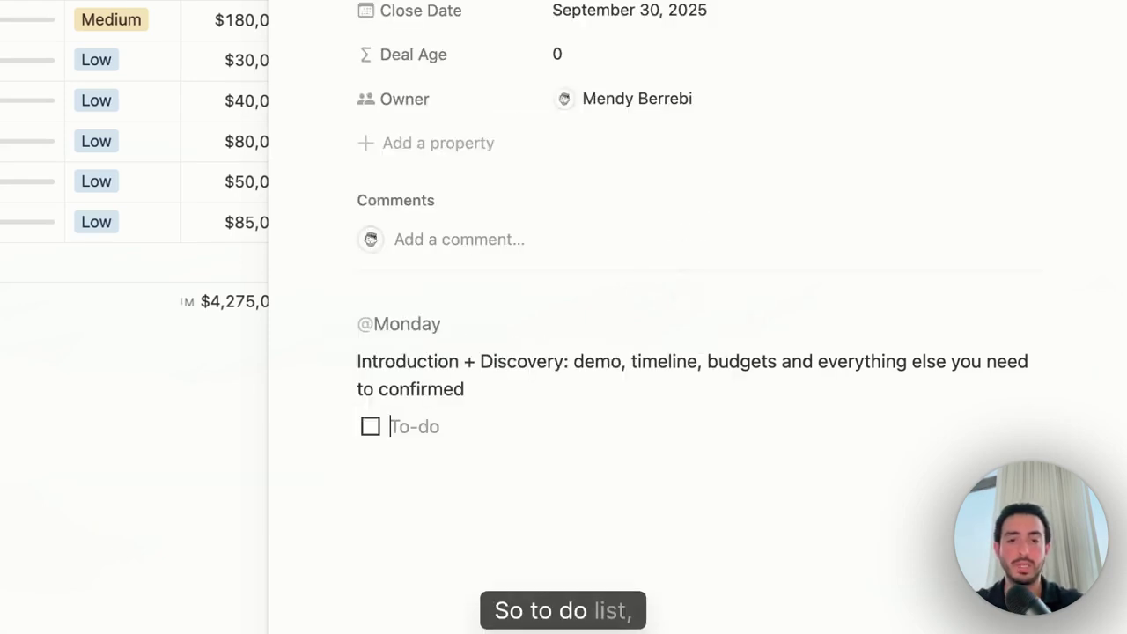
text(Send DO)
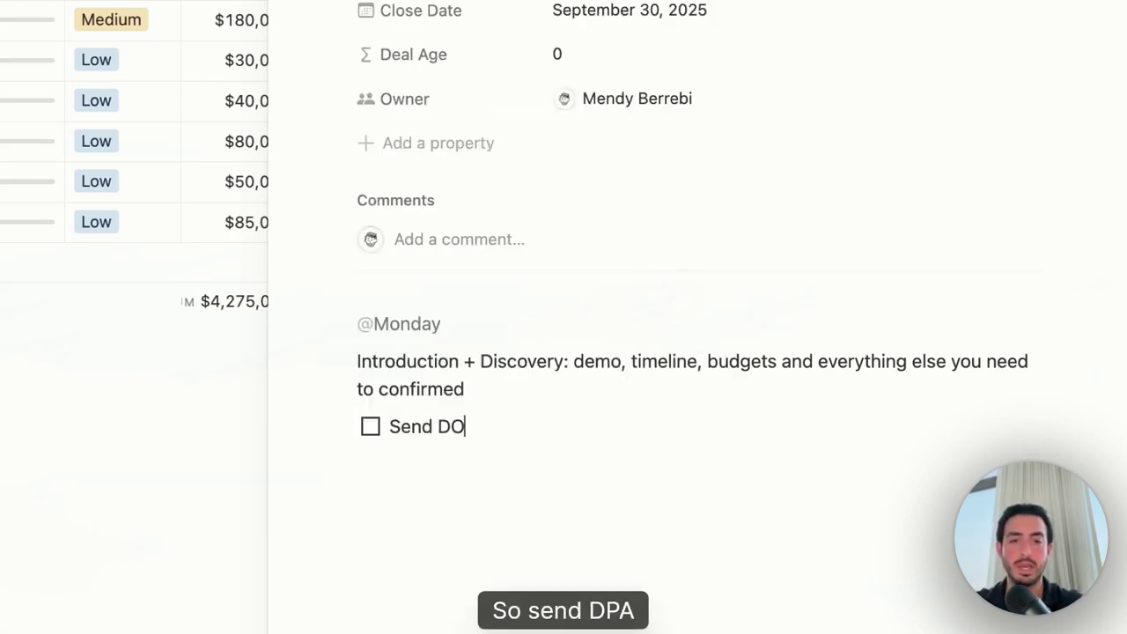
text(AA)
key(Return)
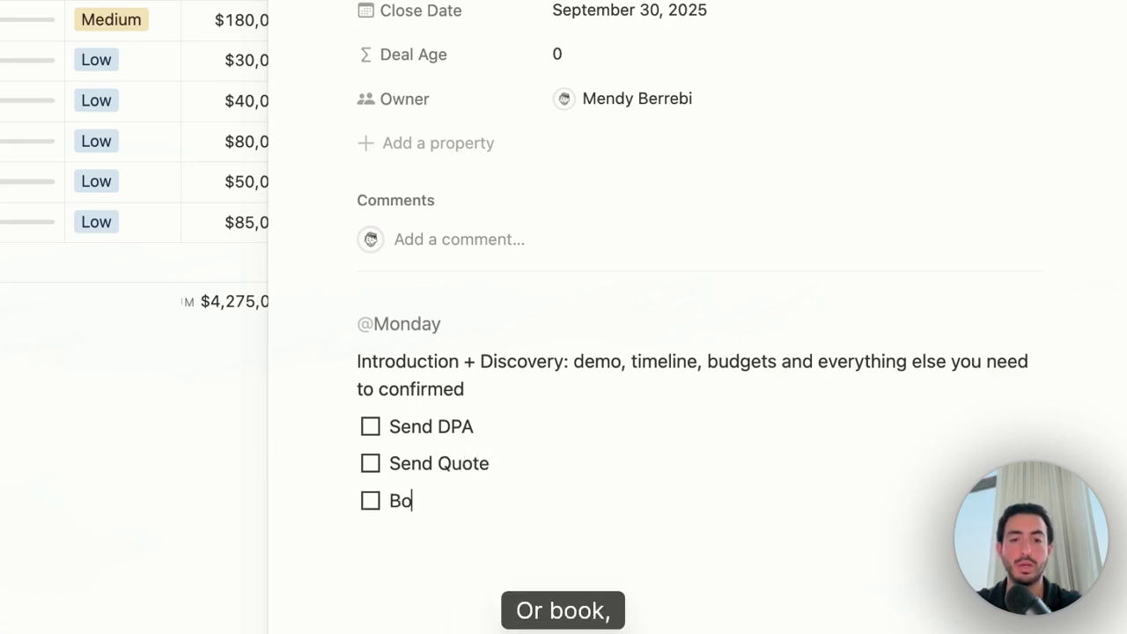
text(ok B)
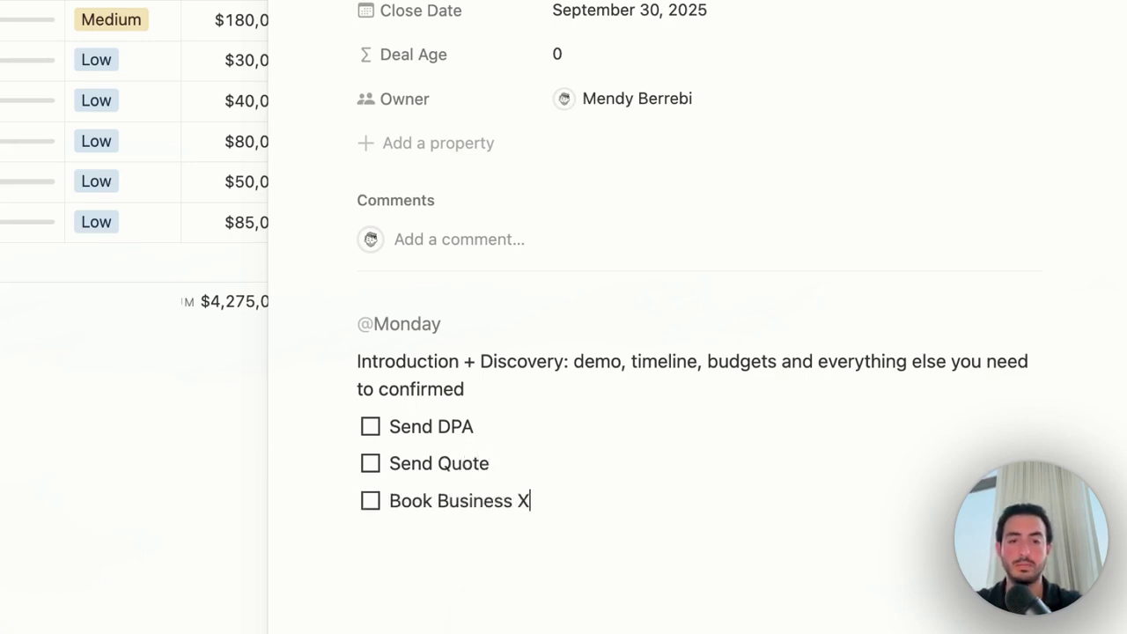
text(usiness Case Meeting)
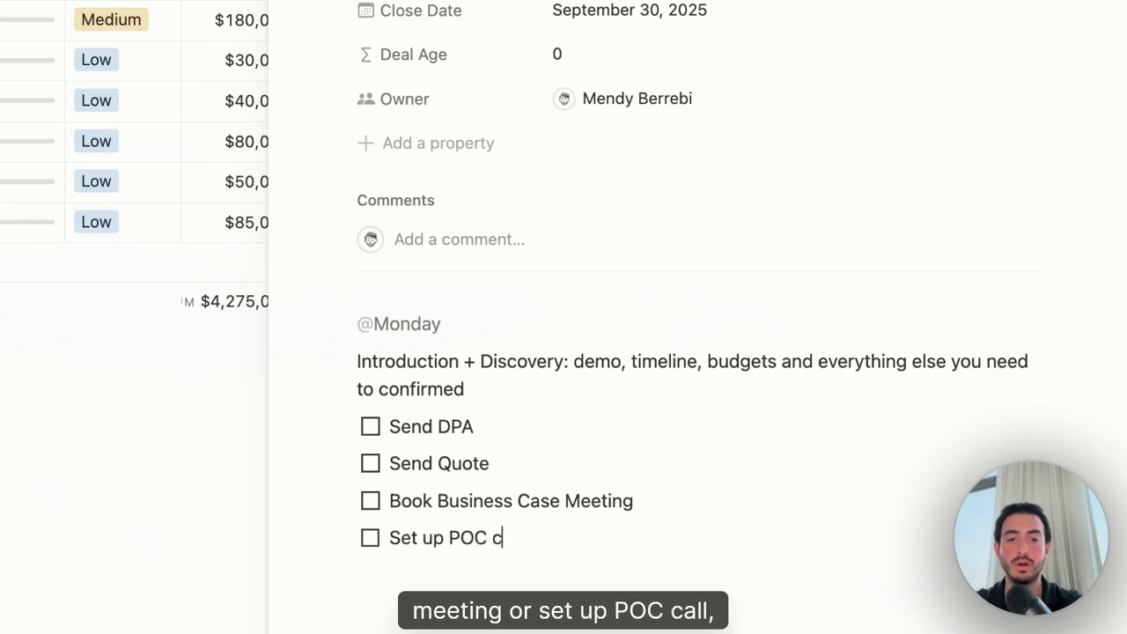
text(all)
scroll(446, 435, up, 1)
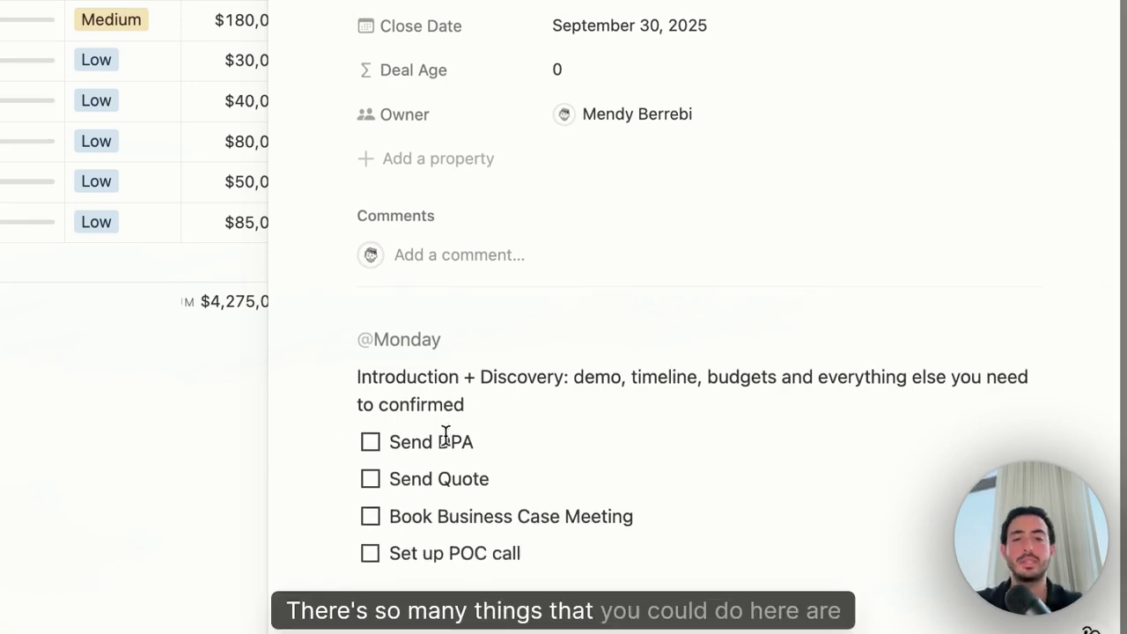
scroll(445, 432, down, 2)
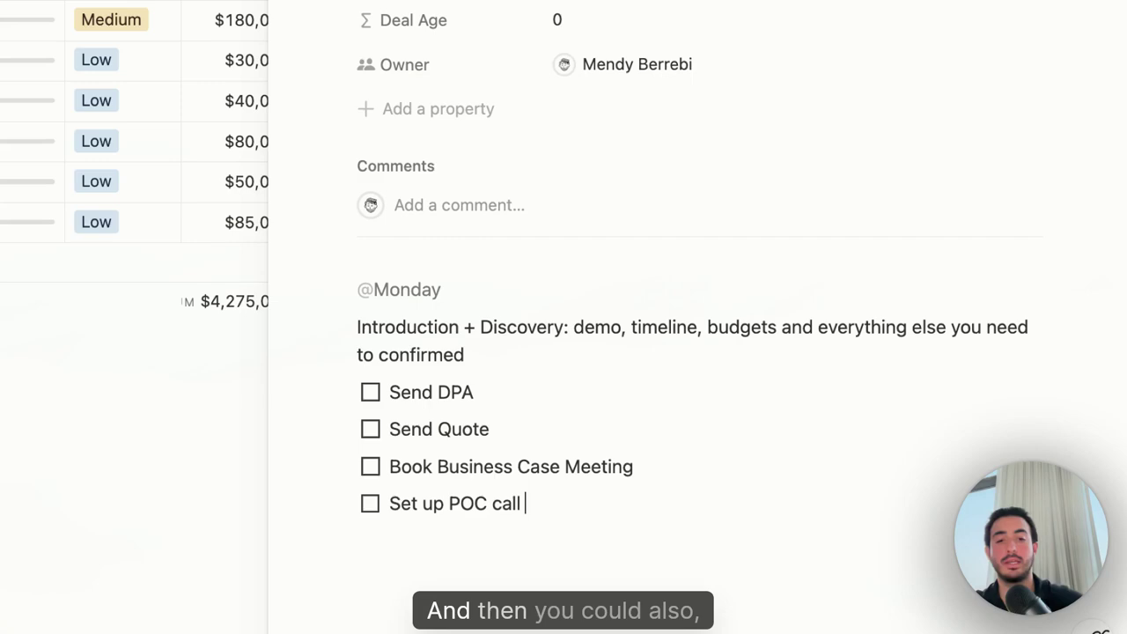
text(@)
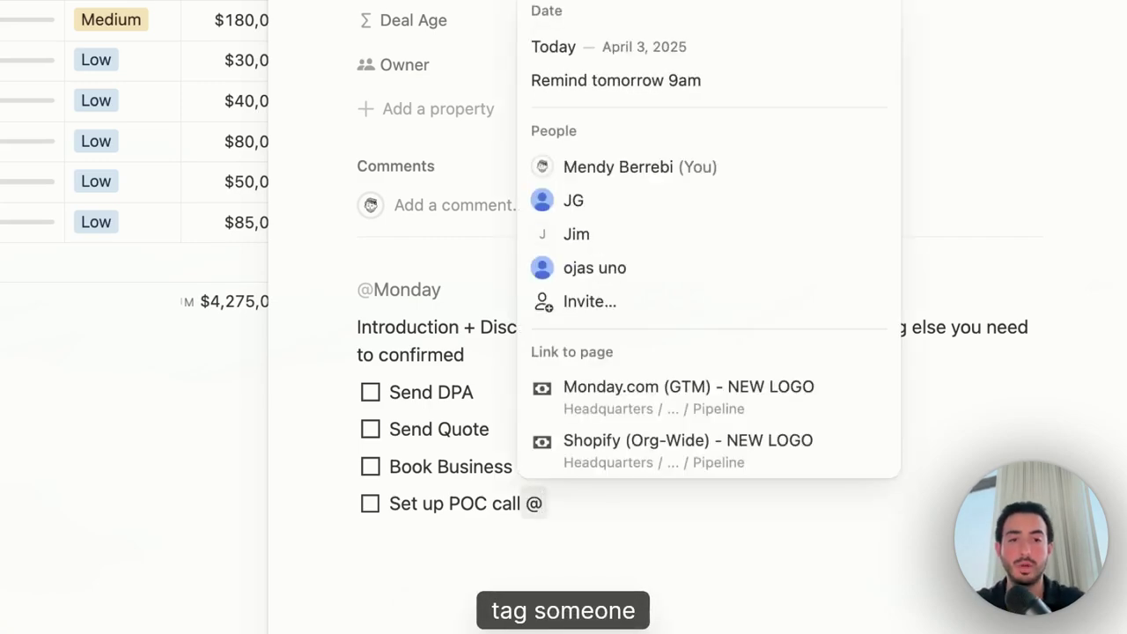
scroll(628, 328, down, 1)
click(608, 120)
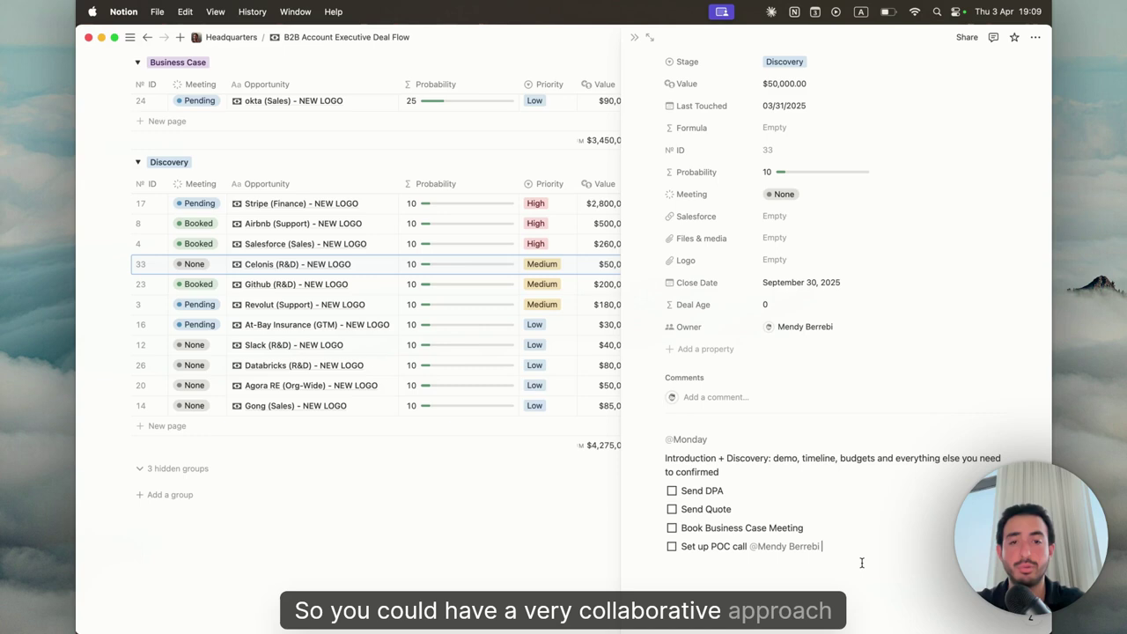
Scroll over the Celonis page's properties and body to review the notes and to-dos.
scroll(838, 502, up, 3)
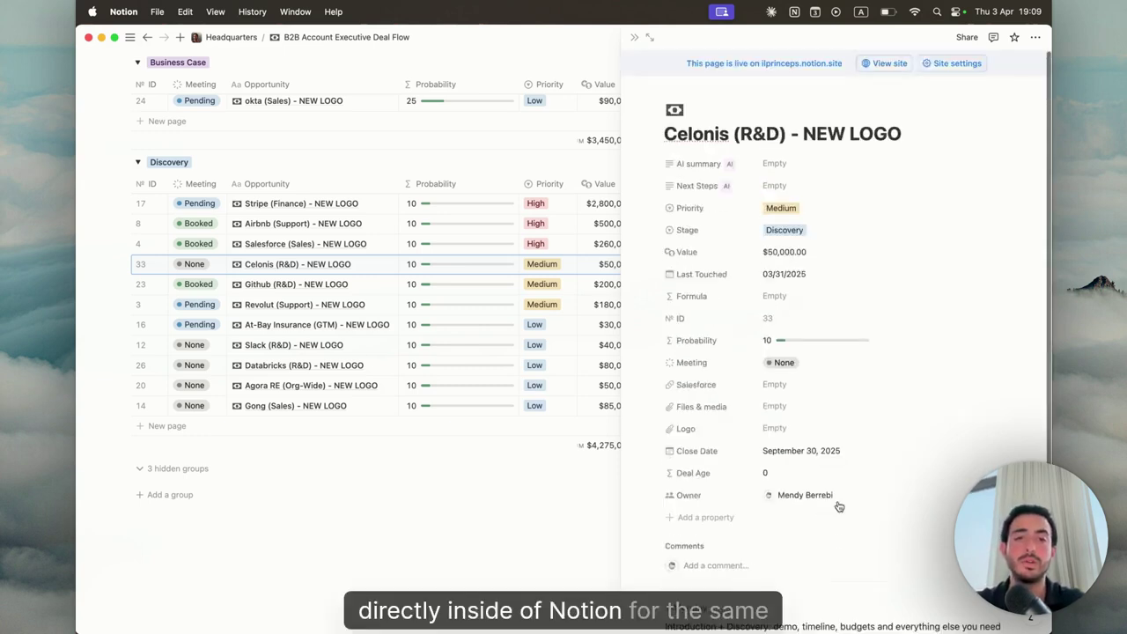
scroll(838, 501, up, 2)
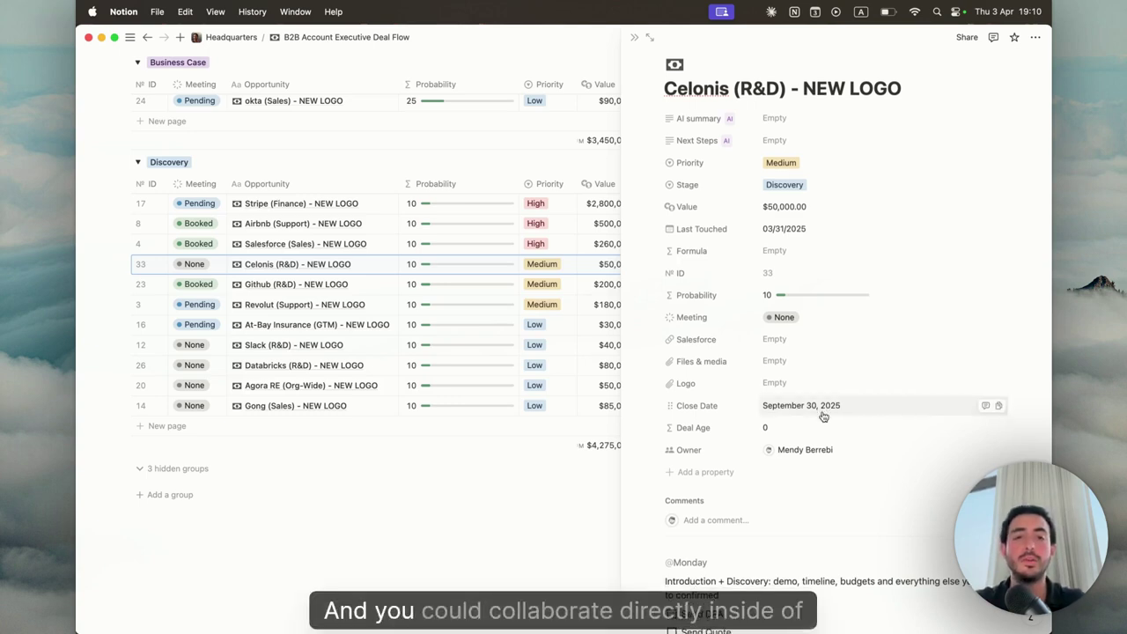
scroll(823, 414, down, 3)
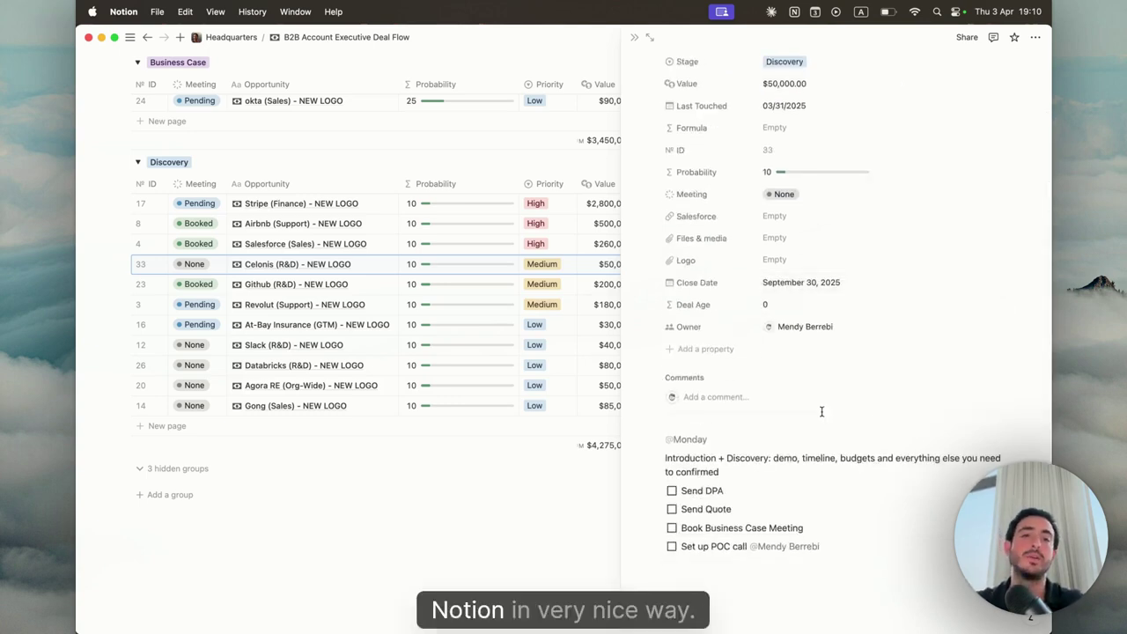
scroll(809, 406, up, 3)
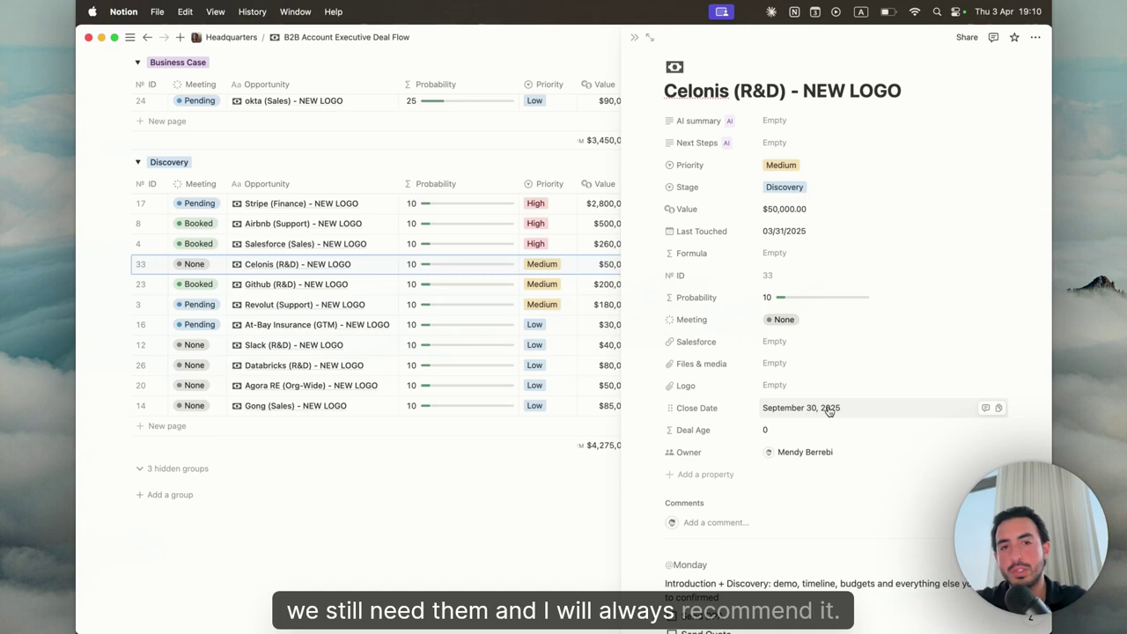
scroll(801, 423, down, 4)
scroll(775, 430, up, 3)
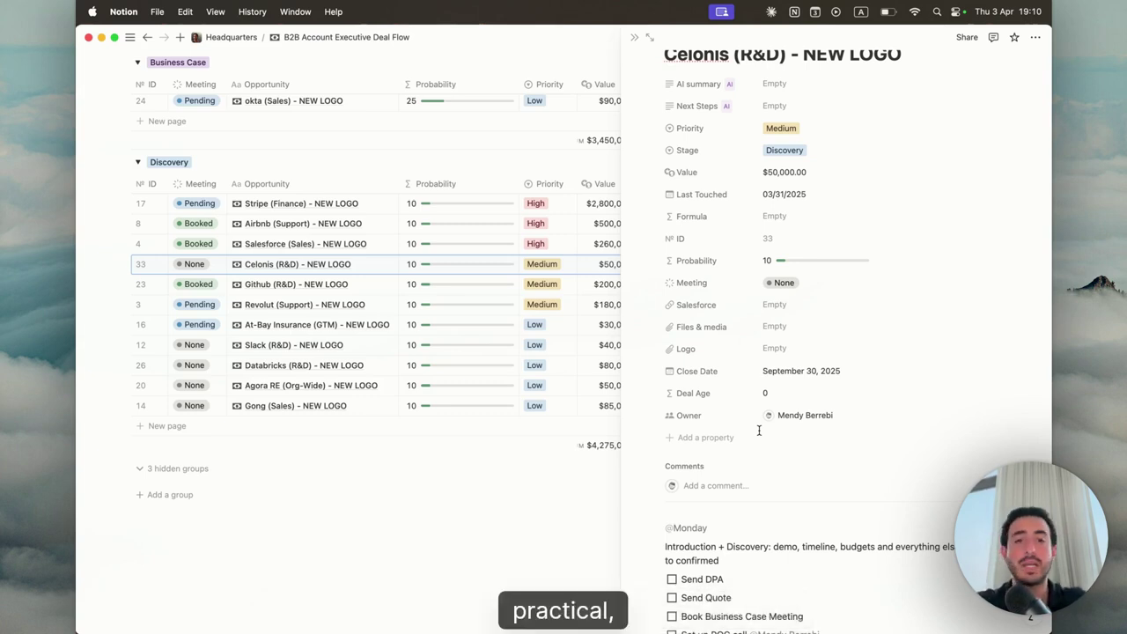
scroll(764, 454, up, 2)
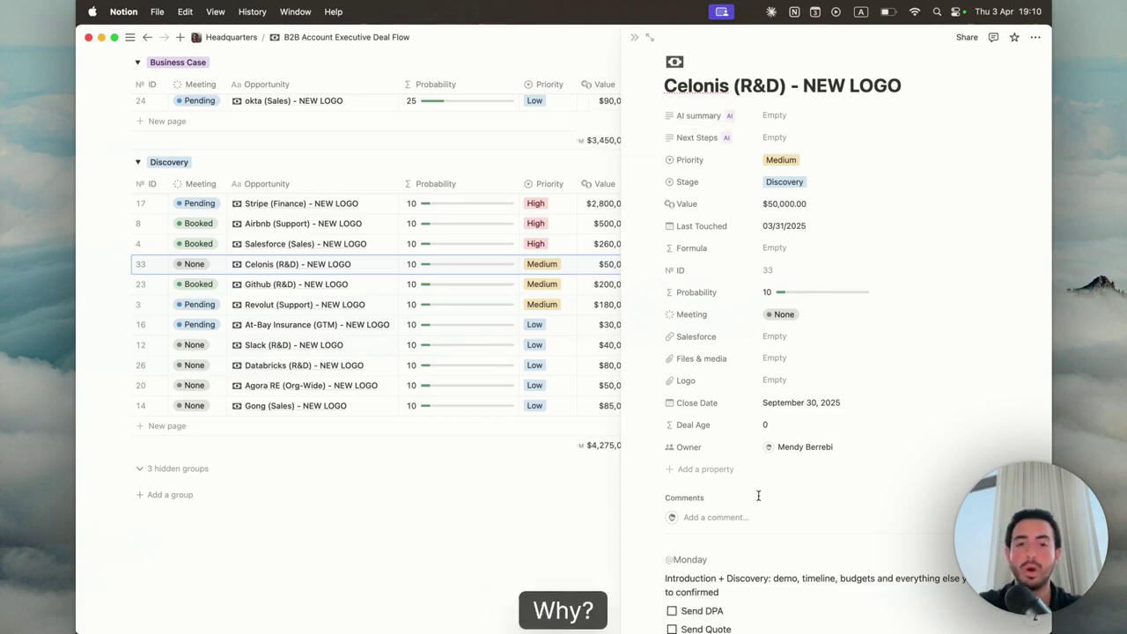
scroll(755, 493, down, 2)
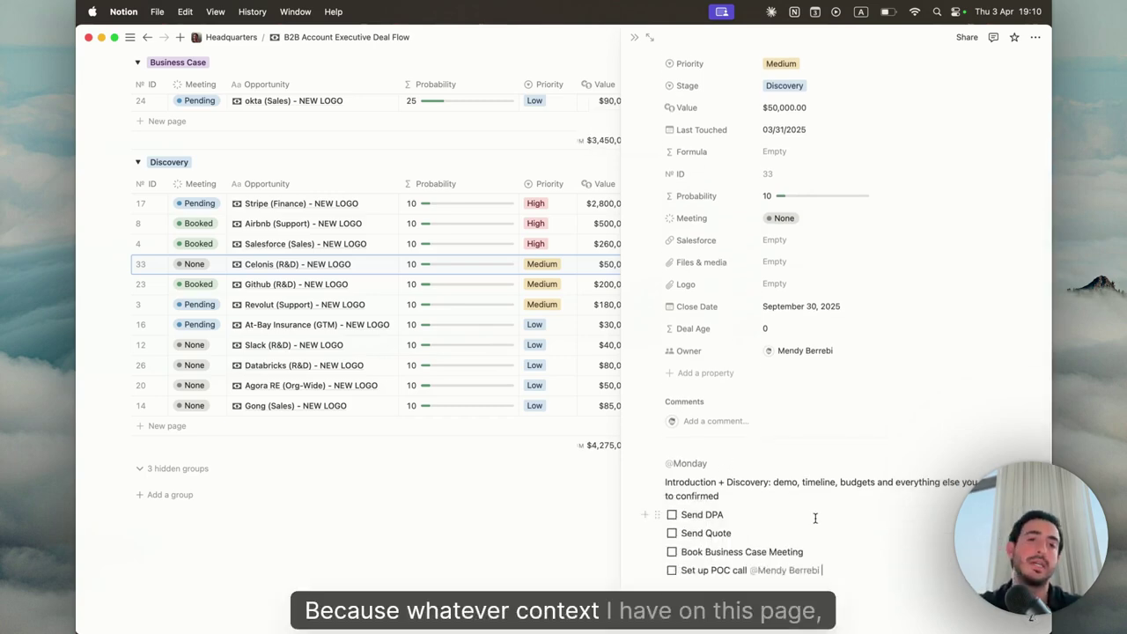
scroll(815, 518, up, 5)
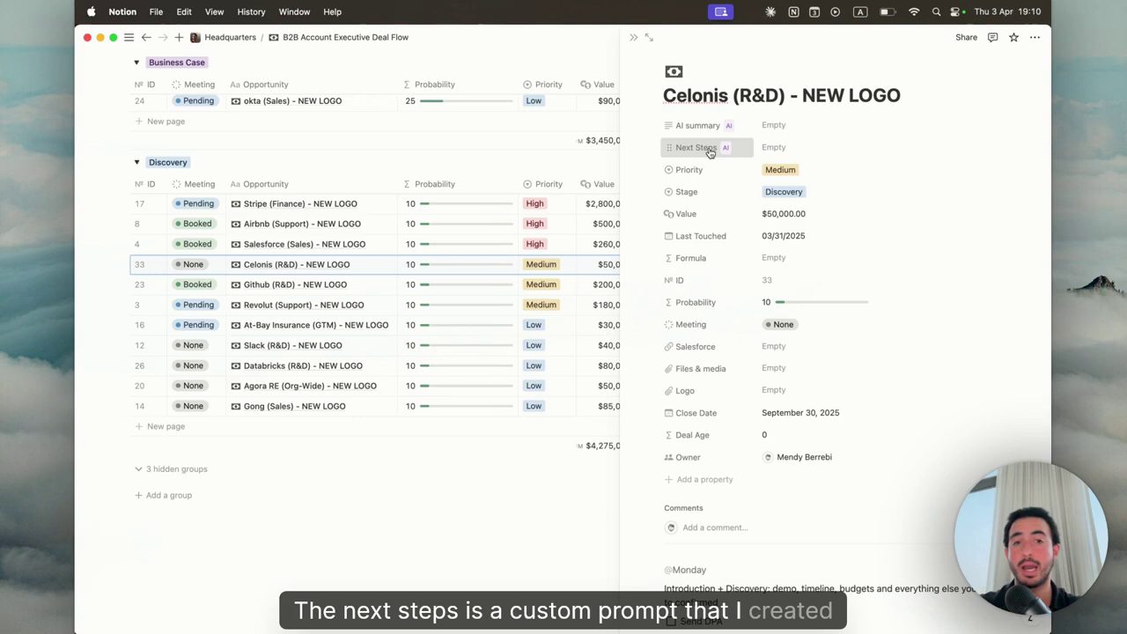
Open and close the Next Steps AI property menu, then scroll back down to the page body.
click(709, 151)
click(734, 154)
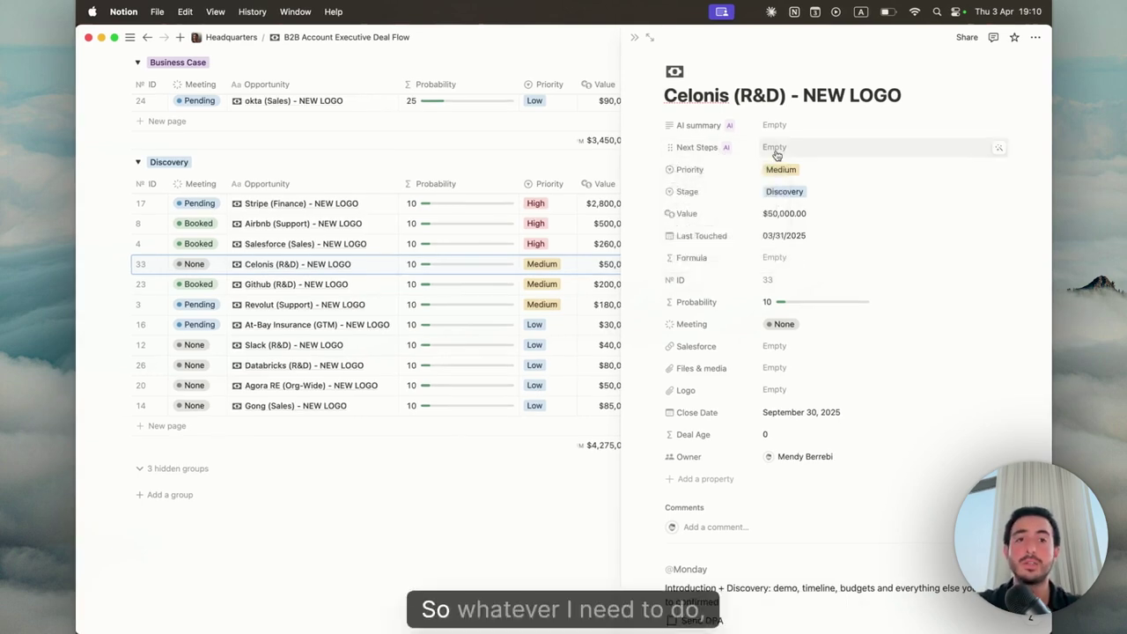
scroll(749, 312, down, 4)
scroll(751, 319, up, 3)
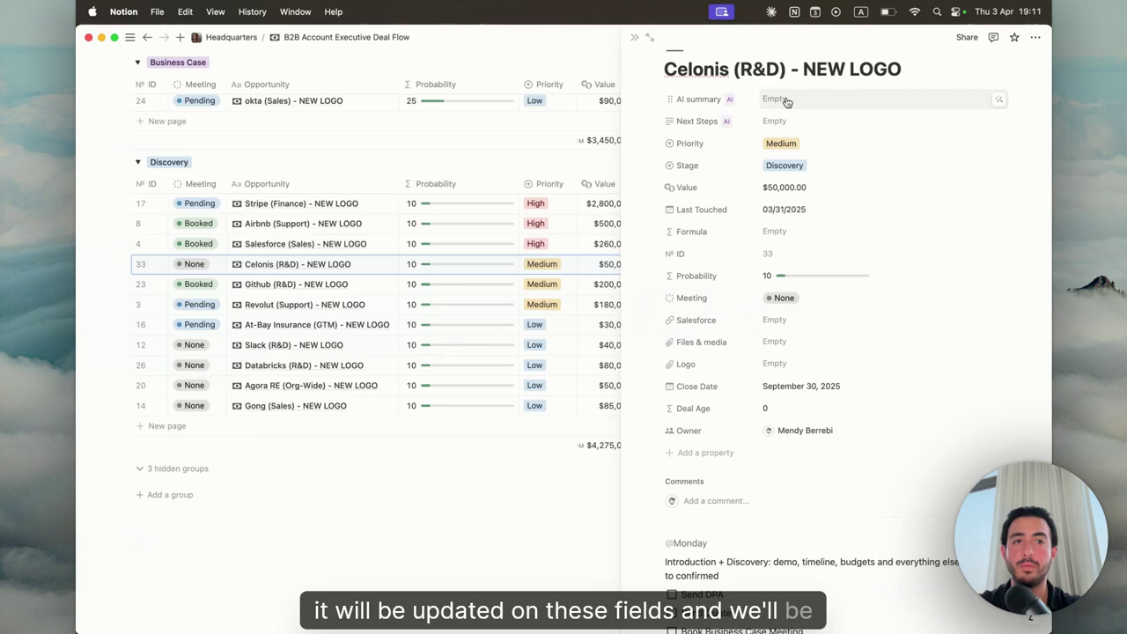
scroll(740, 414, down, 2)
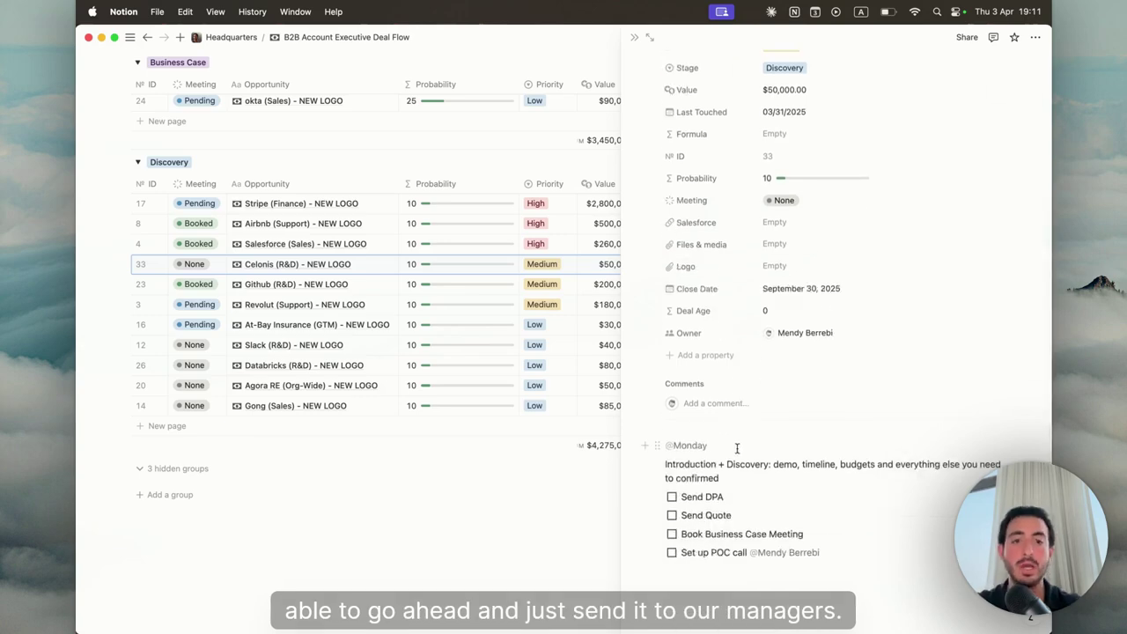
click(737, 449)
key(Return)
text(@)
text(to)
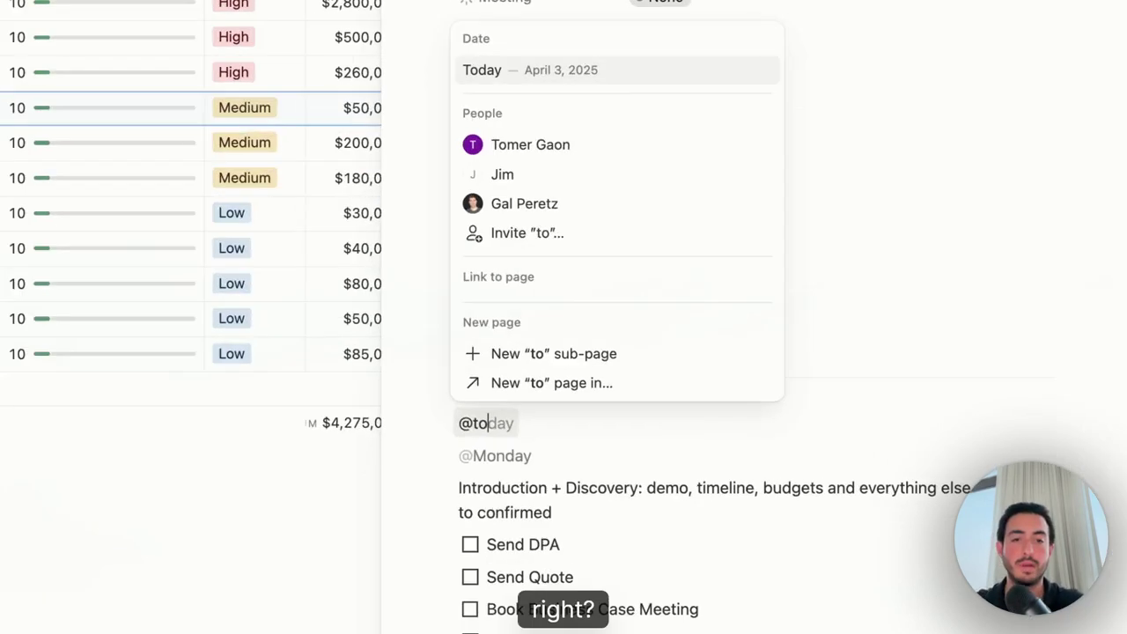
key(Return)
key(Return)
text(Followed up w)
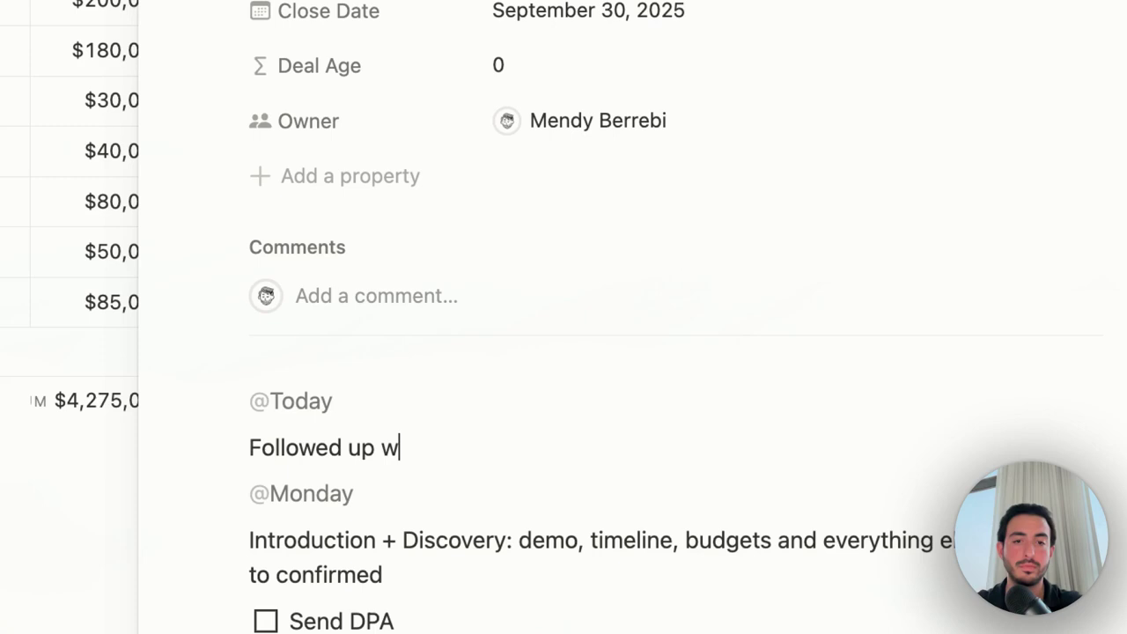
text(ith cloe)
key(BackSpace)
key(BackSpace)
text(i)
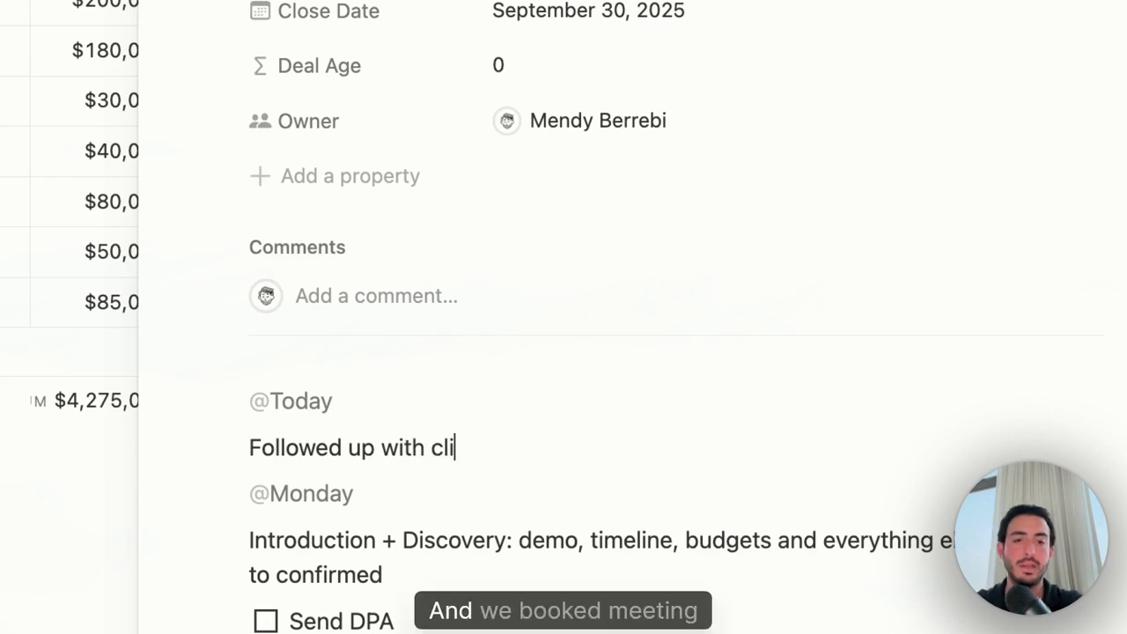
text(ent and booked meeti)
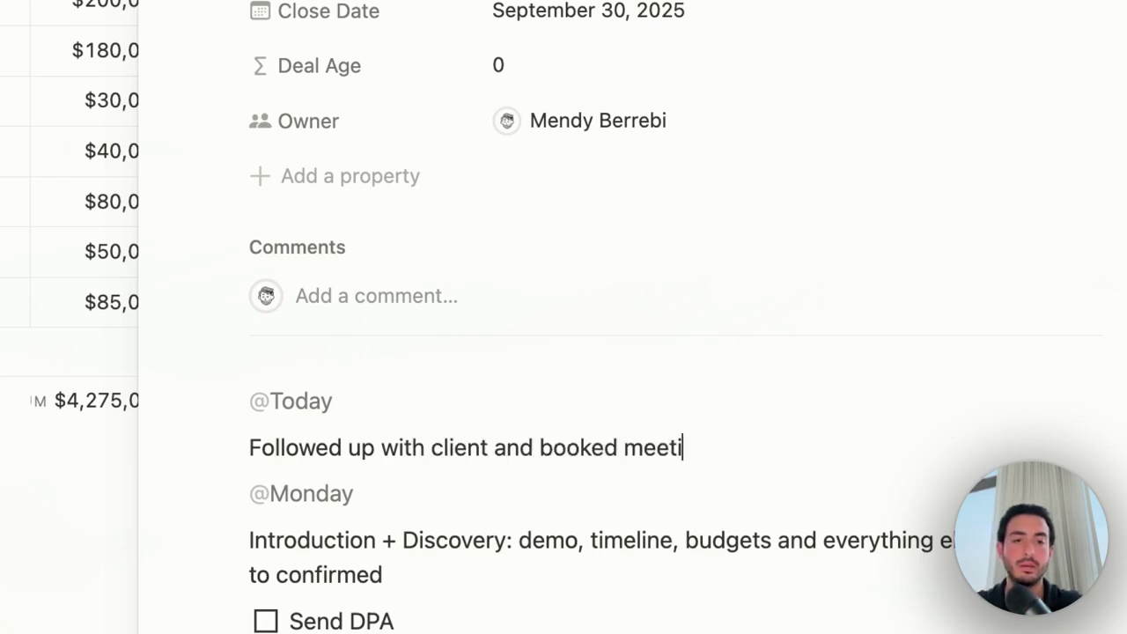
text(ng @next)
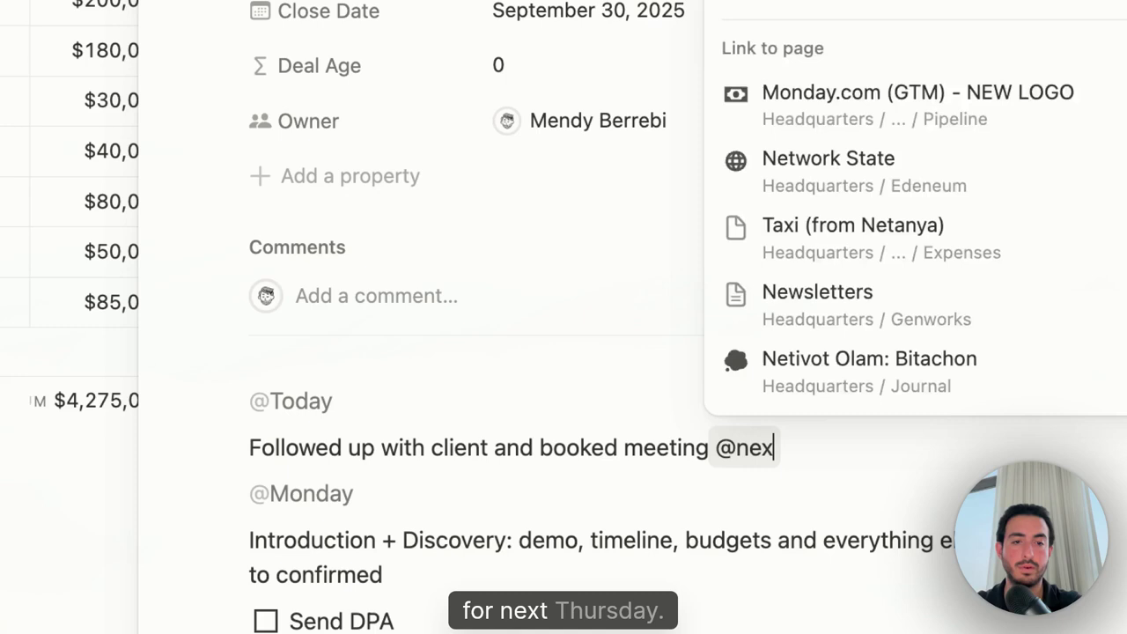
key(Return)
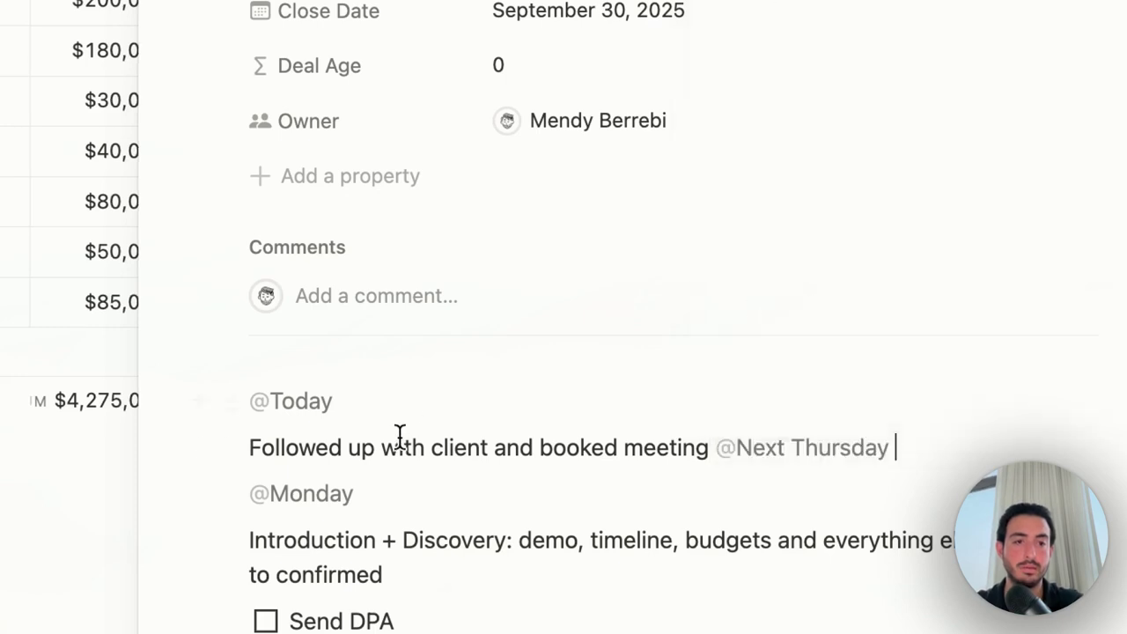
Check the Next Thursday date mention's details, then return to the follow-up note.
click(760, 453)
click(602, 374)
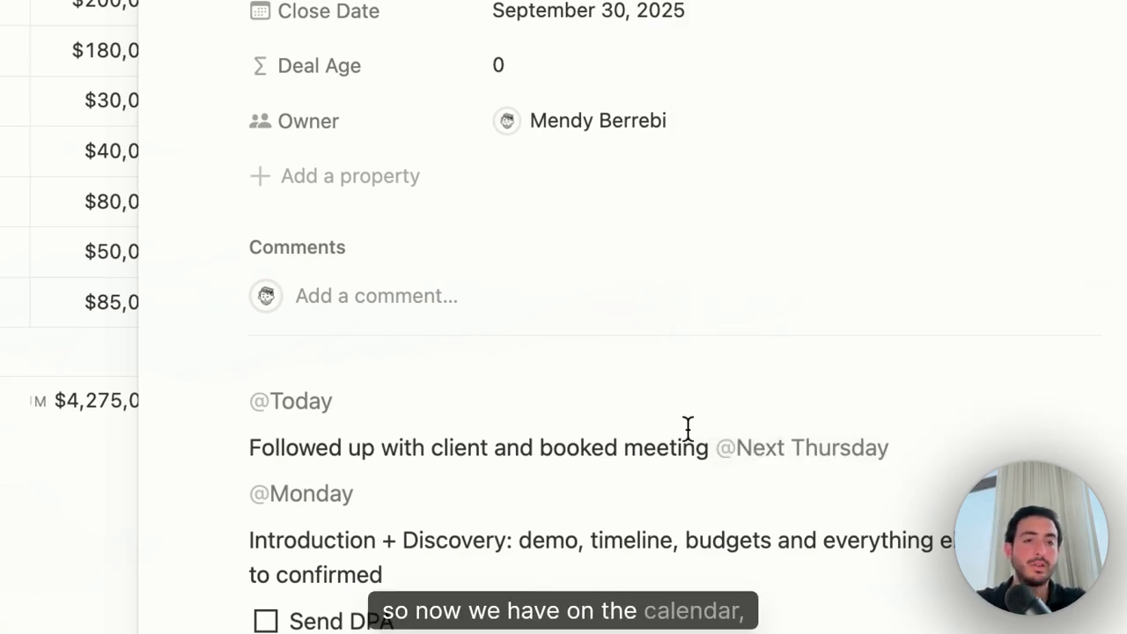
click(771, 460)
click(607, 432)
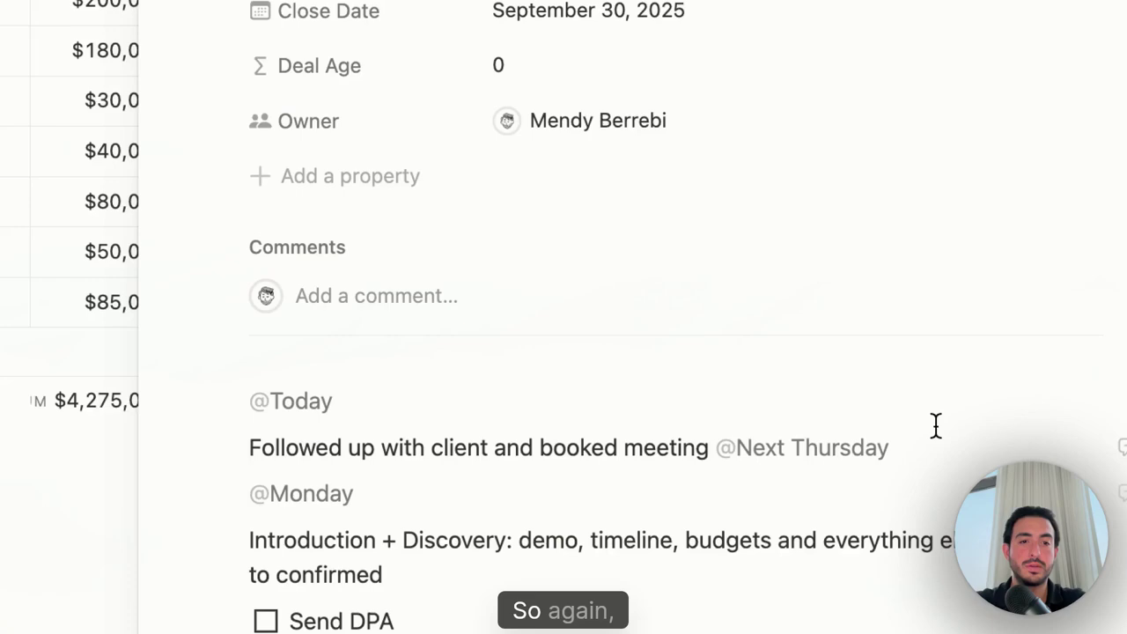
click(751, 467)
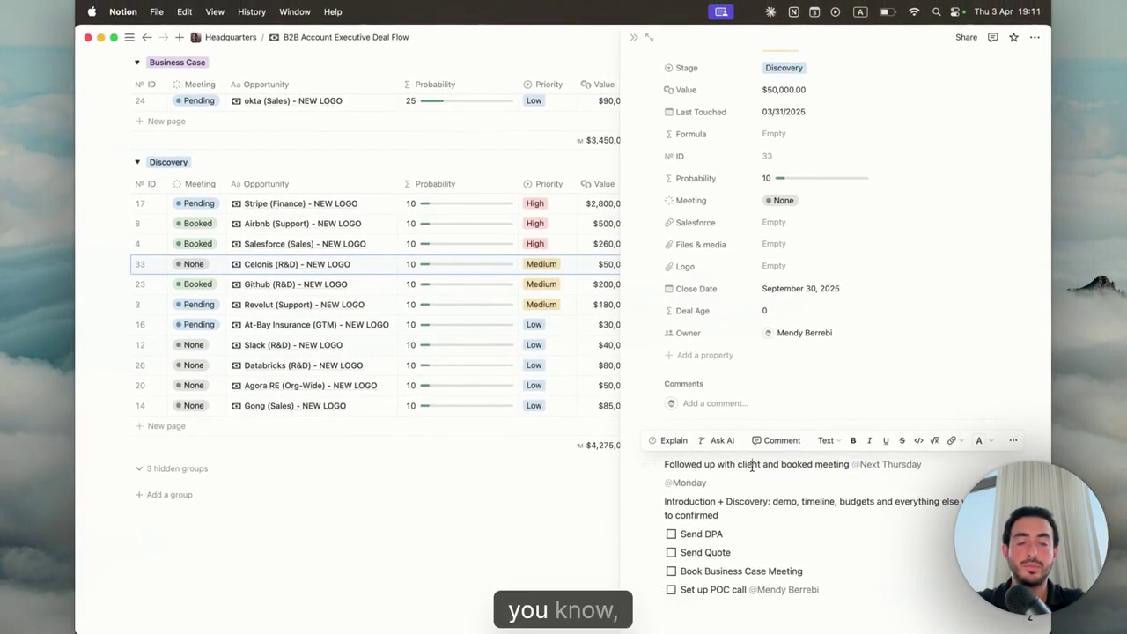
scroll(710, 440, up, 3)
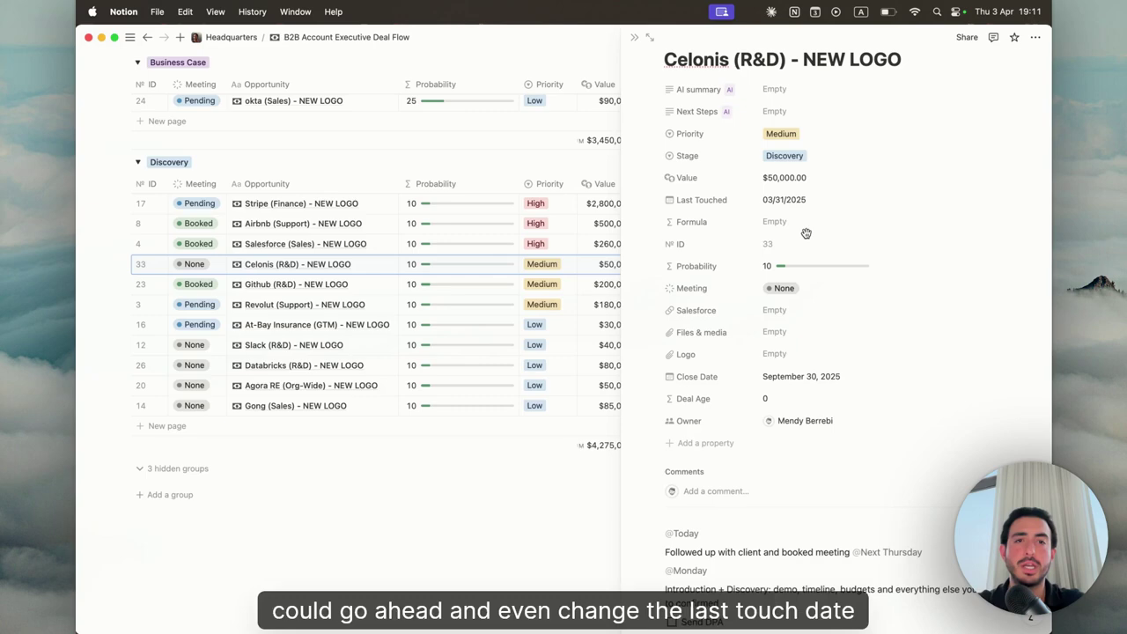
scroll(781, 294, up, 1)
scroll(780, 294, down, 3)
Below the follow-up note, rerun the recent 'help me prepare for my call' AI prompt to draft a POC checklist.
key(Return)
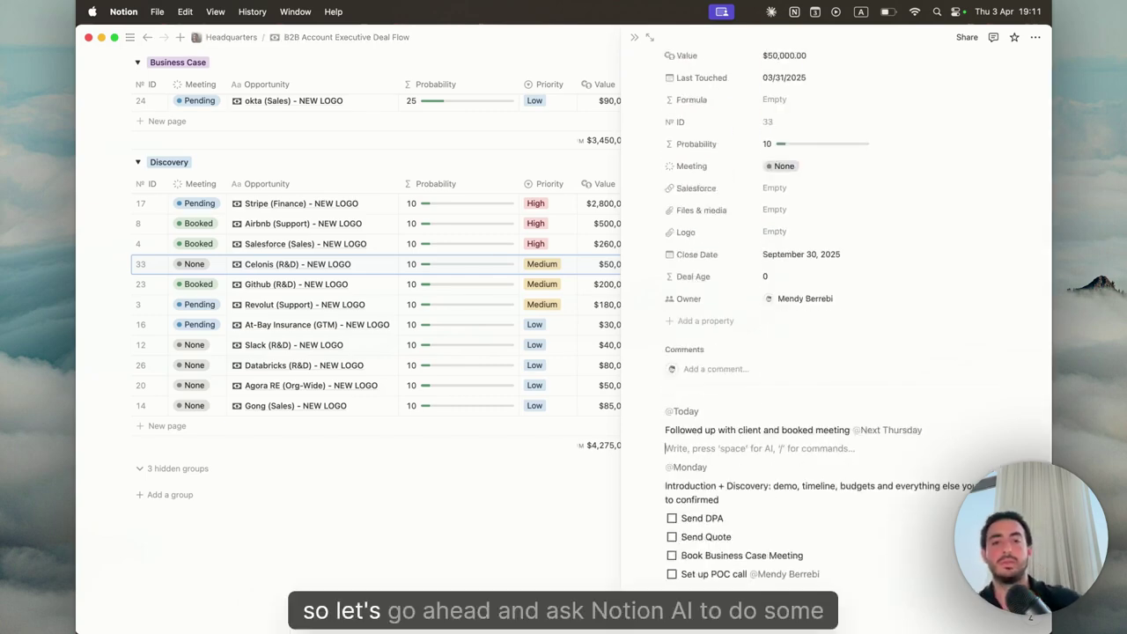
key(space)
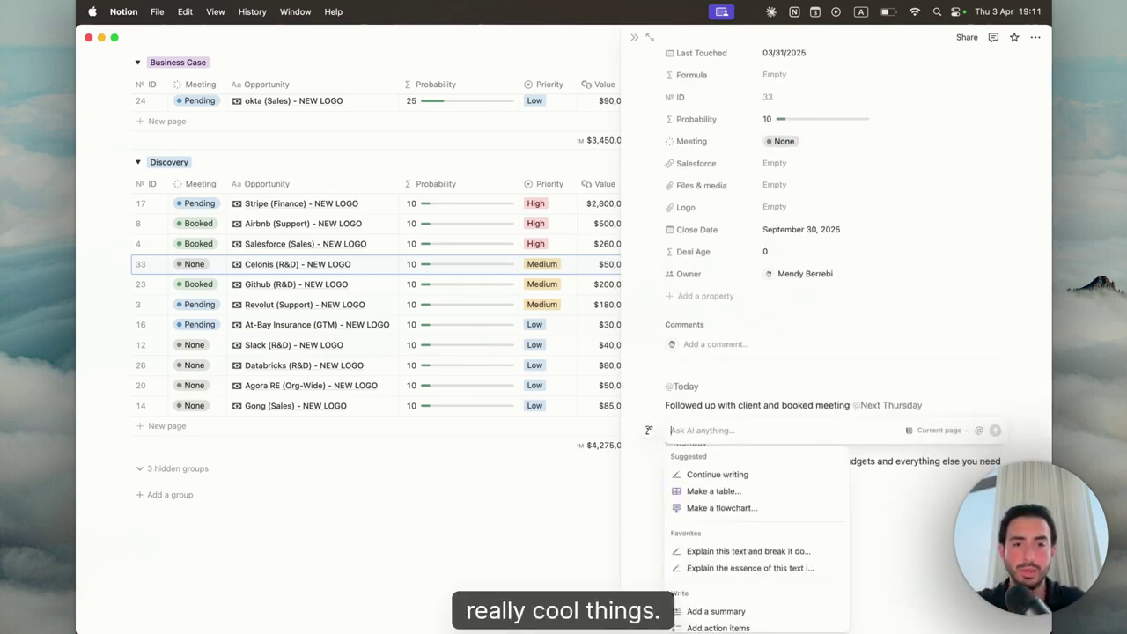
scroll(749, 550, down, 5)
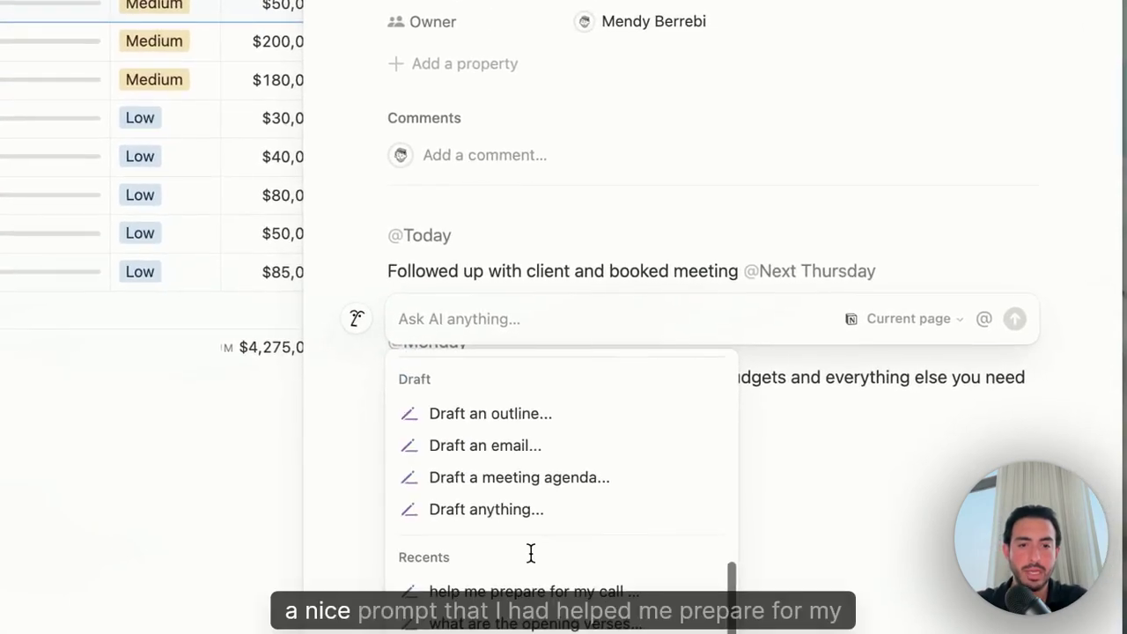
scroll(531, 553, down, 1)
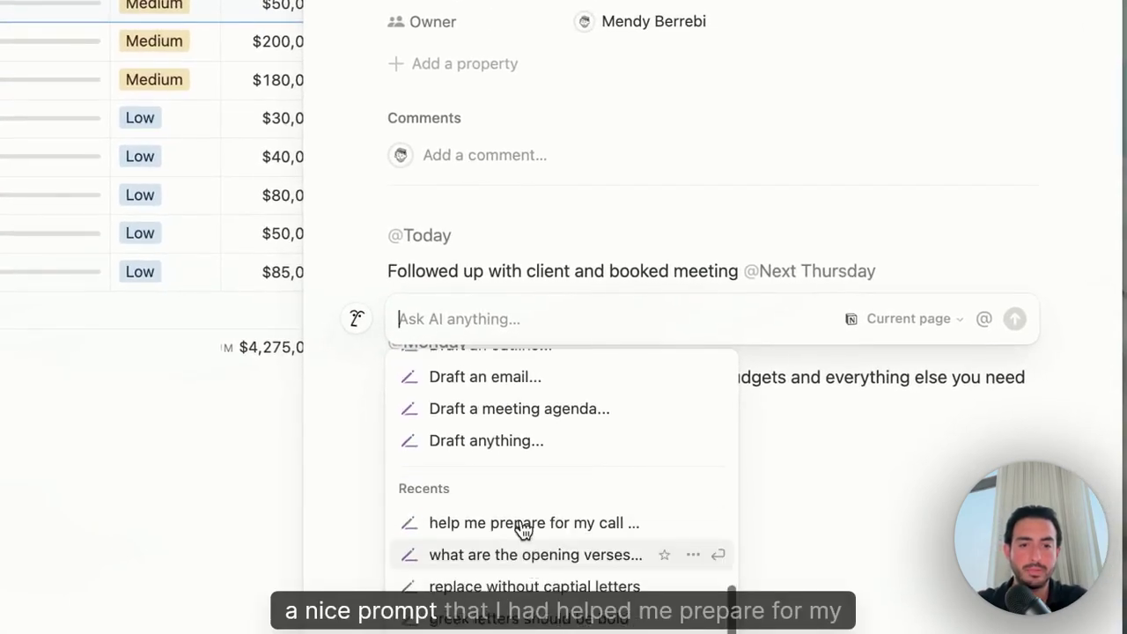
click(517, 525)
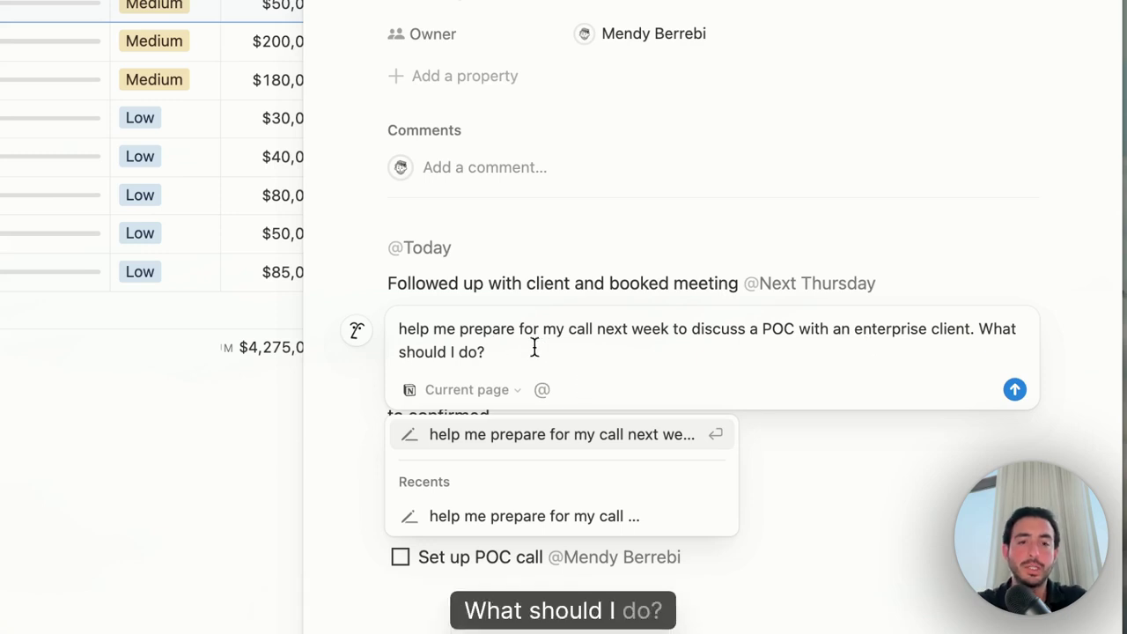
key(Return)
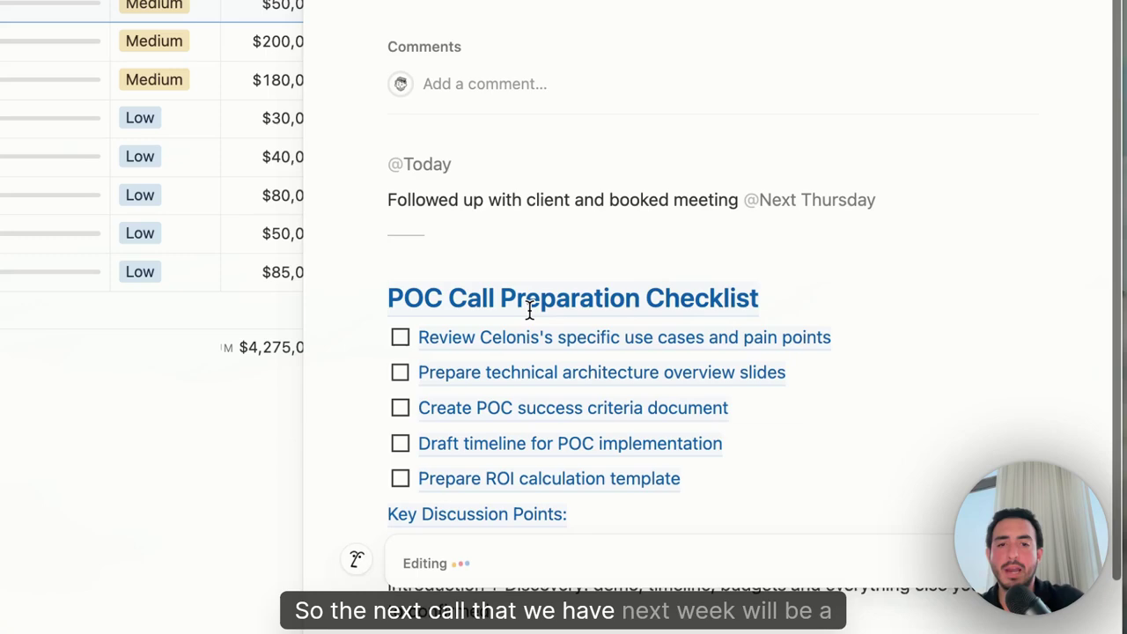
scroll(529, 310, down, 3)
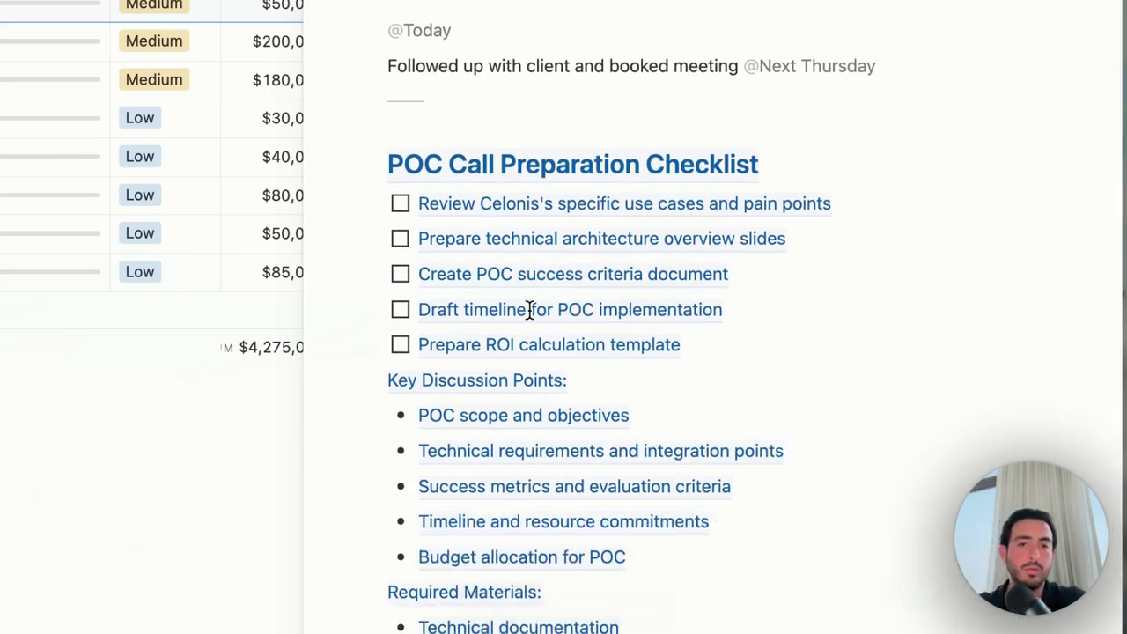
scroll(529, 310, down, 3)
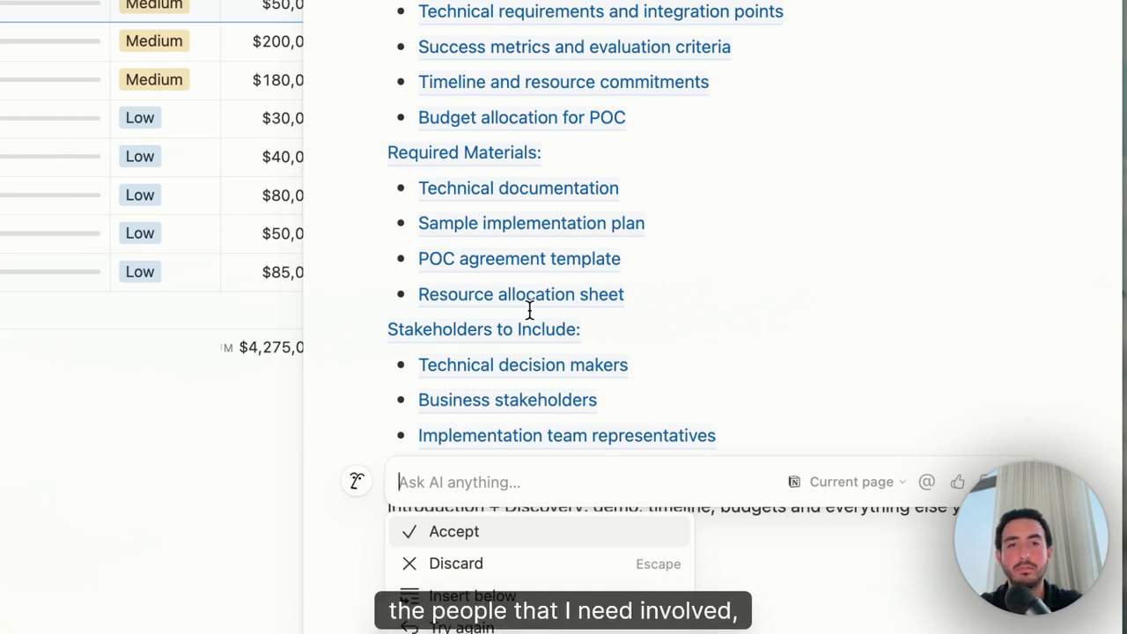
Accept the AI-drafted POC Call Preparation Checklist into the Celonis deal page.
key(Return)
scroll(511, 18, up, 8)
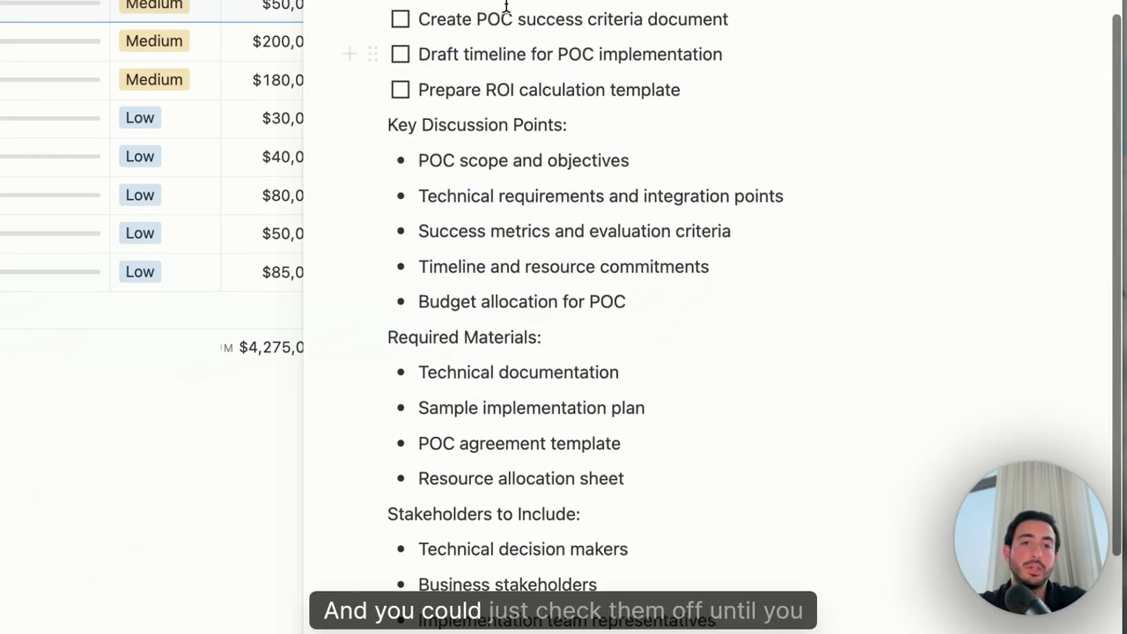
scroll(501, 80, up, 8)
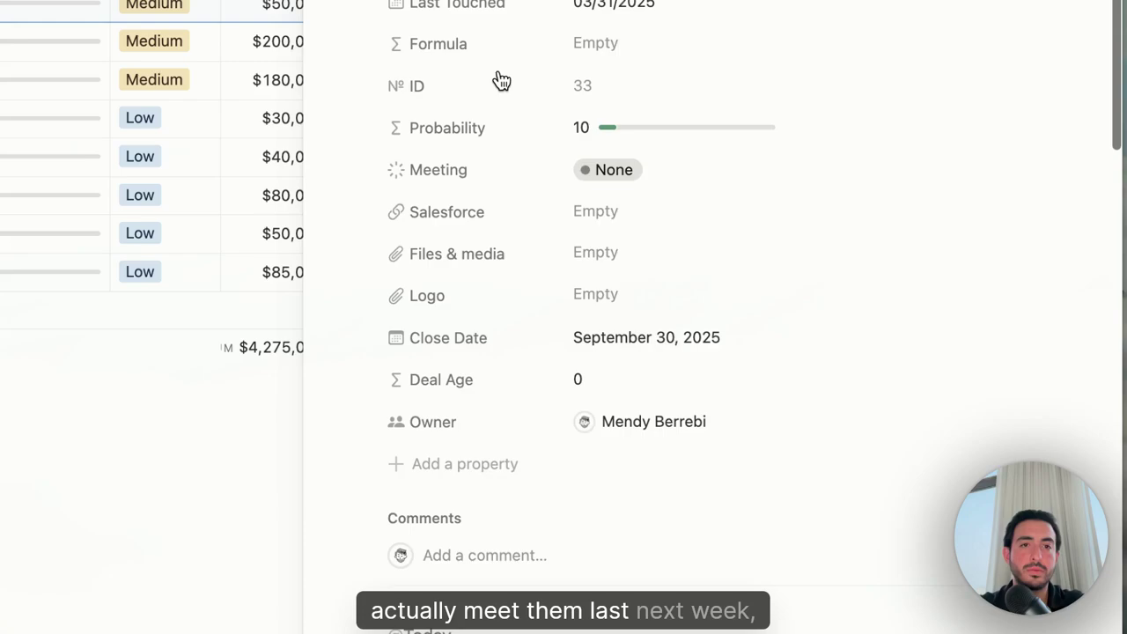
Return to the Celonis deal's properties and open its Next Steps value.
scroll(500, 81, down, 3)
scroll(501, 80, up, 5)
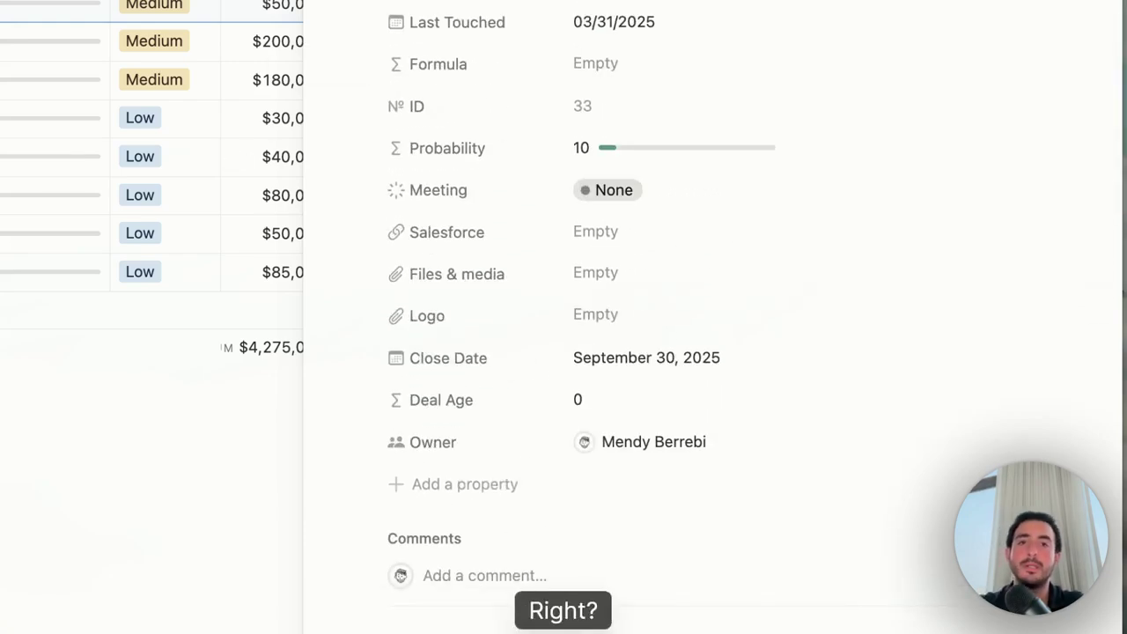
scroll(426, 123, down, 10)
scroll(426, 123, up, 3)
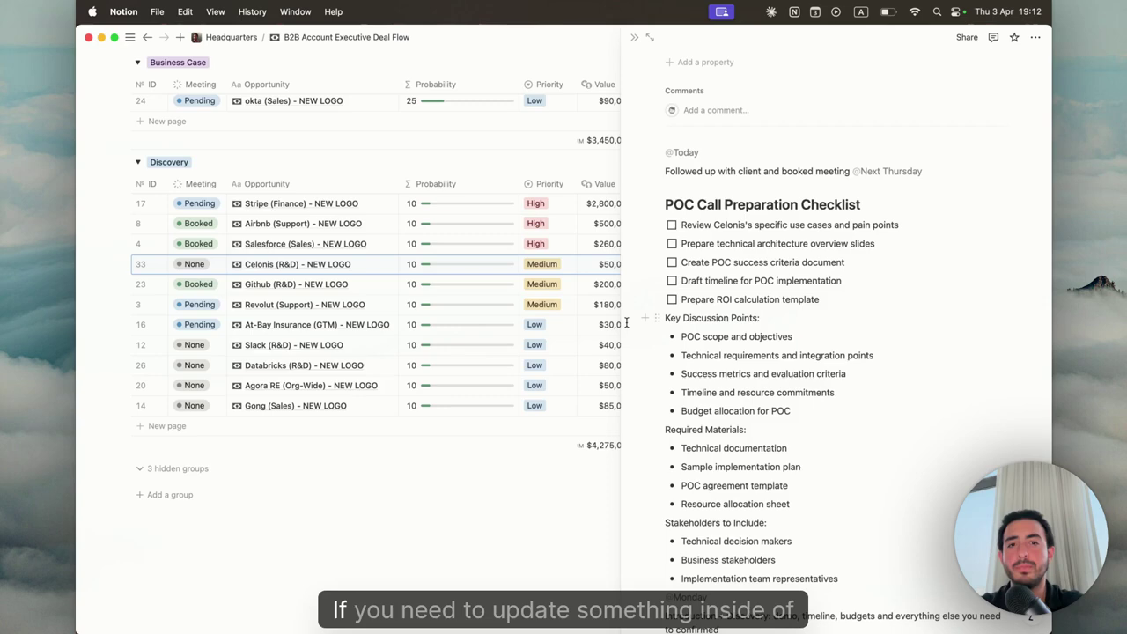
scroll(626, 323, up, 5)
scroll(669, 290, up, 3)
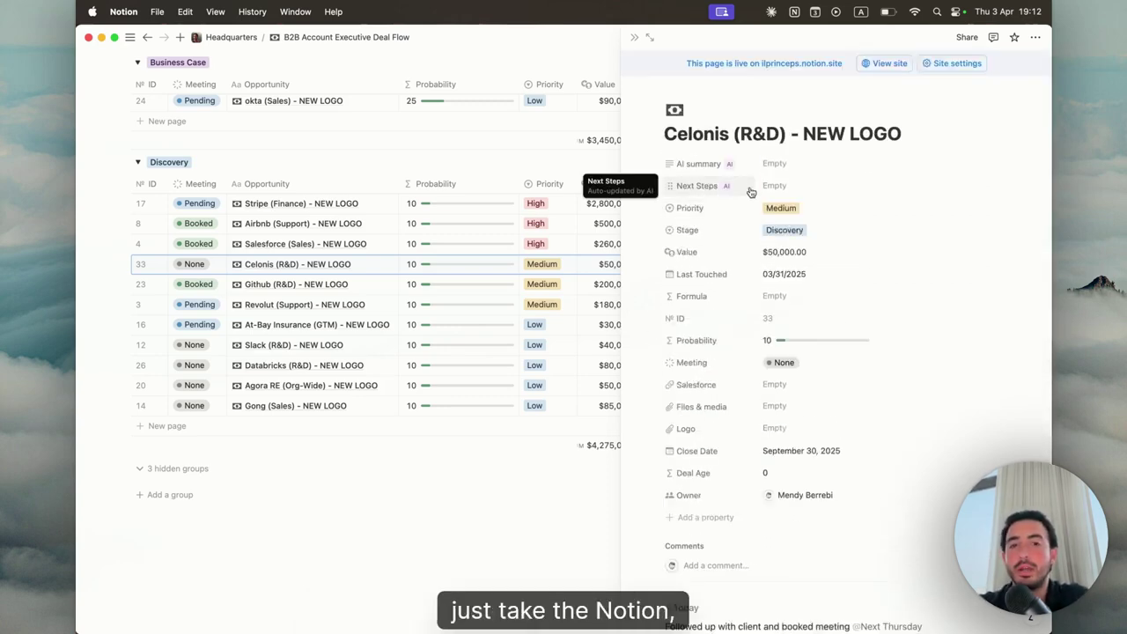
click(787, 186)
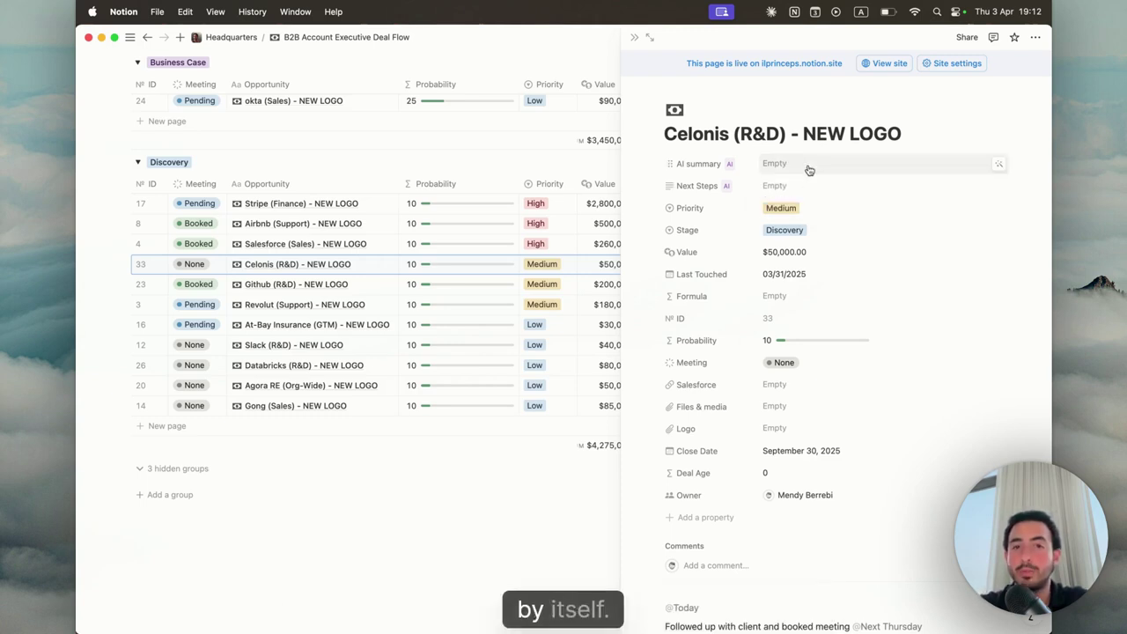
click(633, 38)
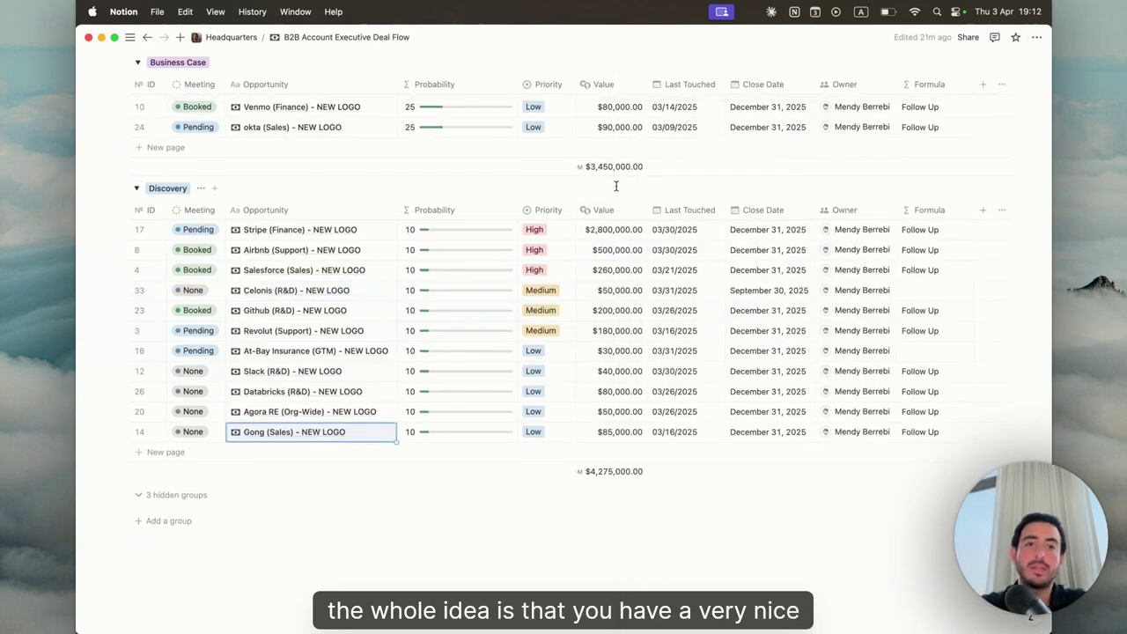
scroll(617, 201, up, 5)
scroll(616, 200, up, 3)
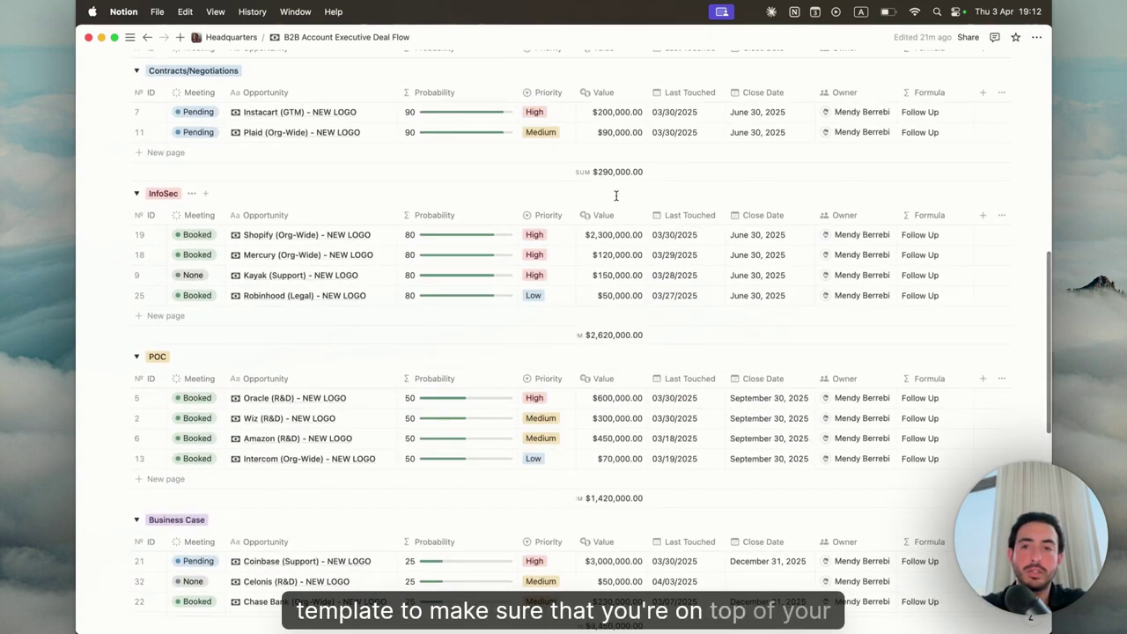
scroll(617, 196, up, 10)
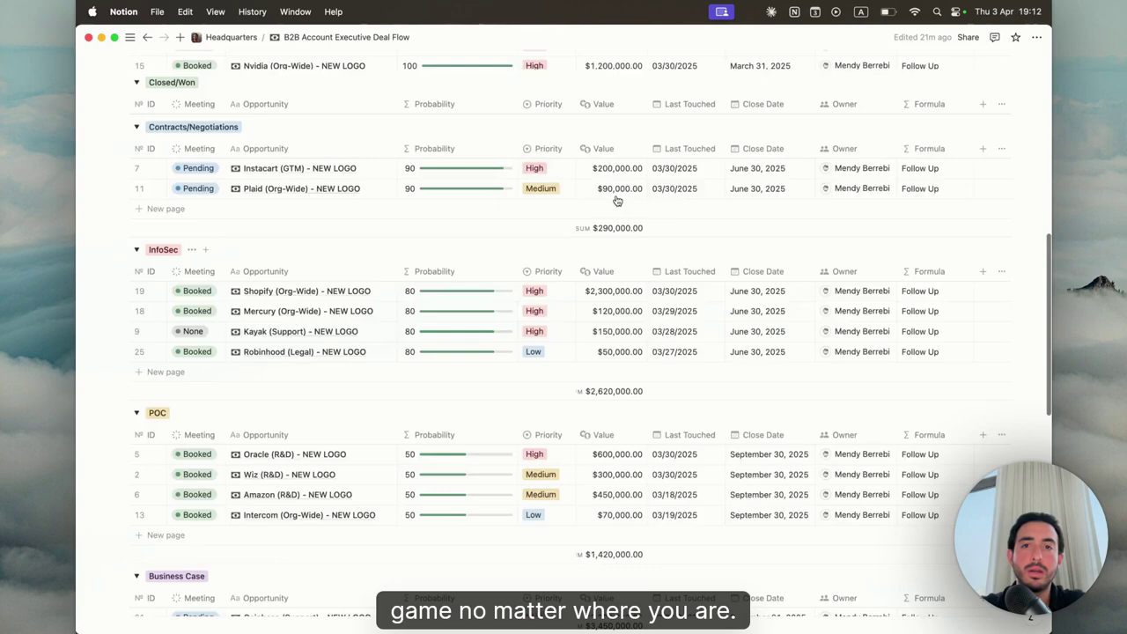
click(634, 97)
scroll(634, 97, up, 3)
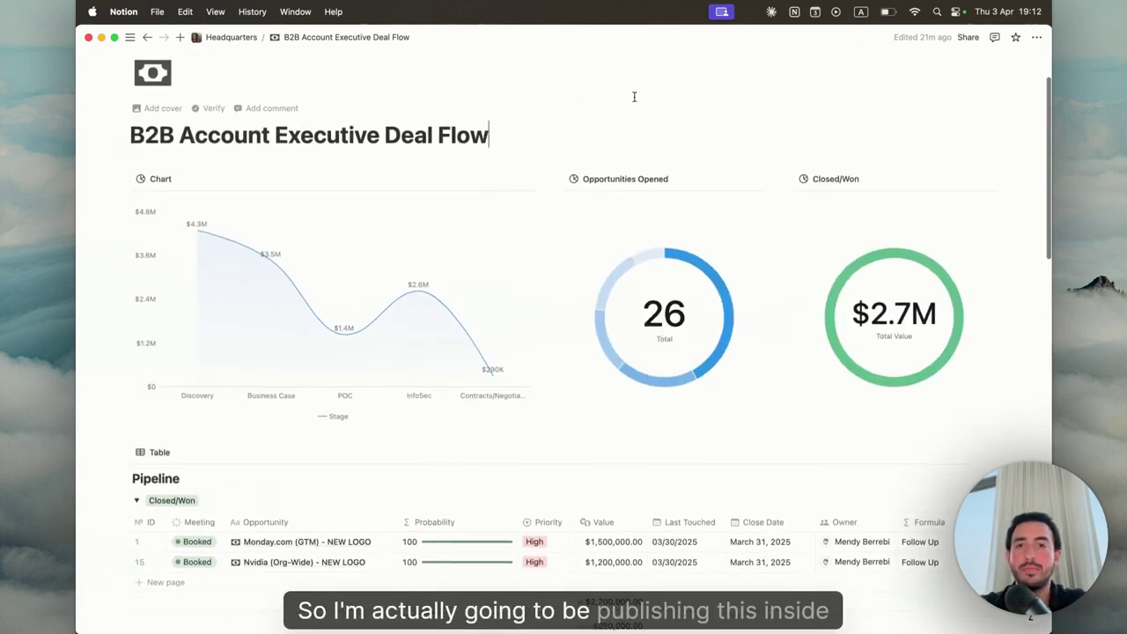